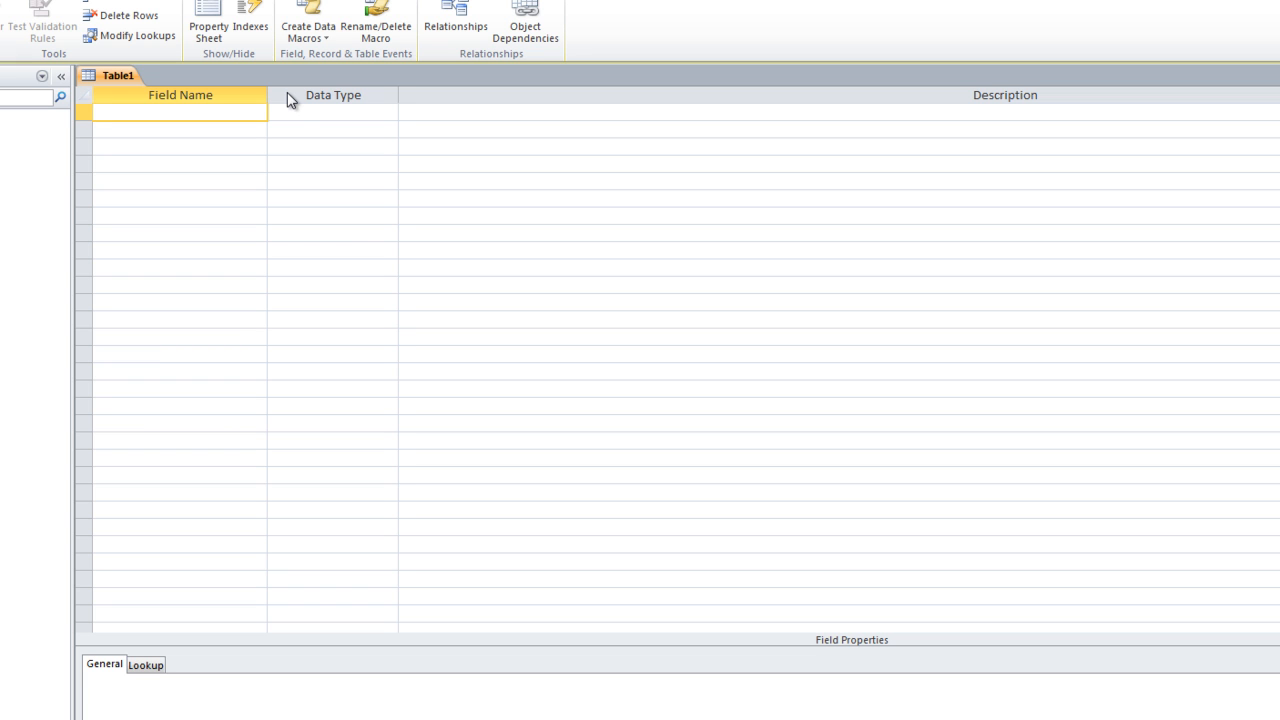
Add four fields to the new table: Student ID, First Name, Second Name and DOB
text(Student ID)
key(Down)
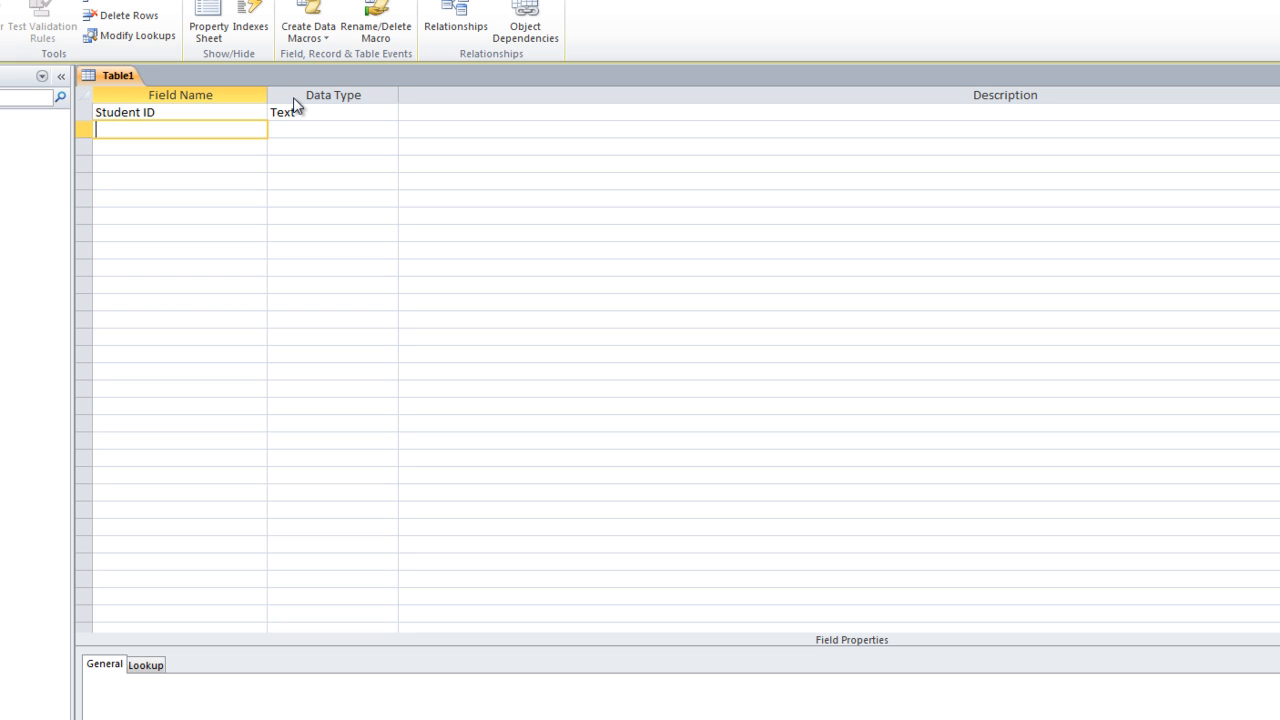
text(Fu)
key(BackSpace)
text(irst Name)
key(Down)
text(Second Name)
key(Down)
text(DOB)
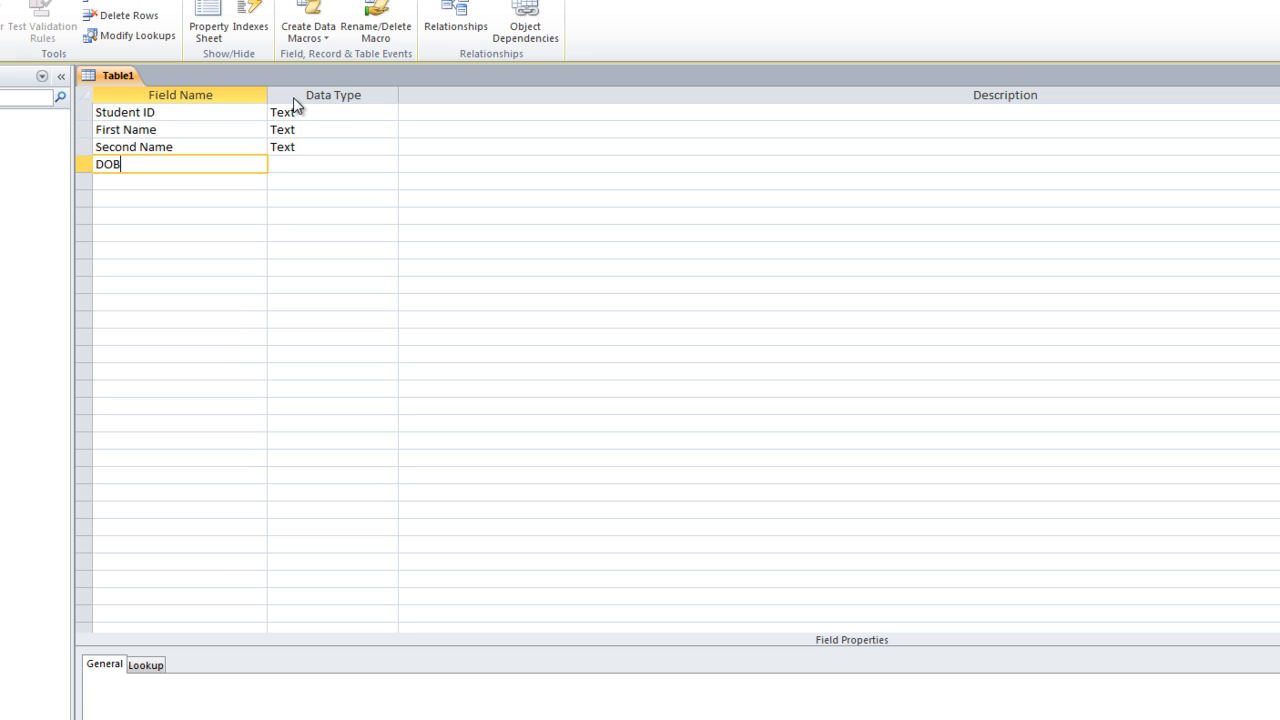
click(237, 146)
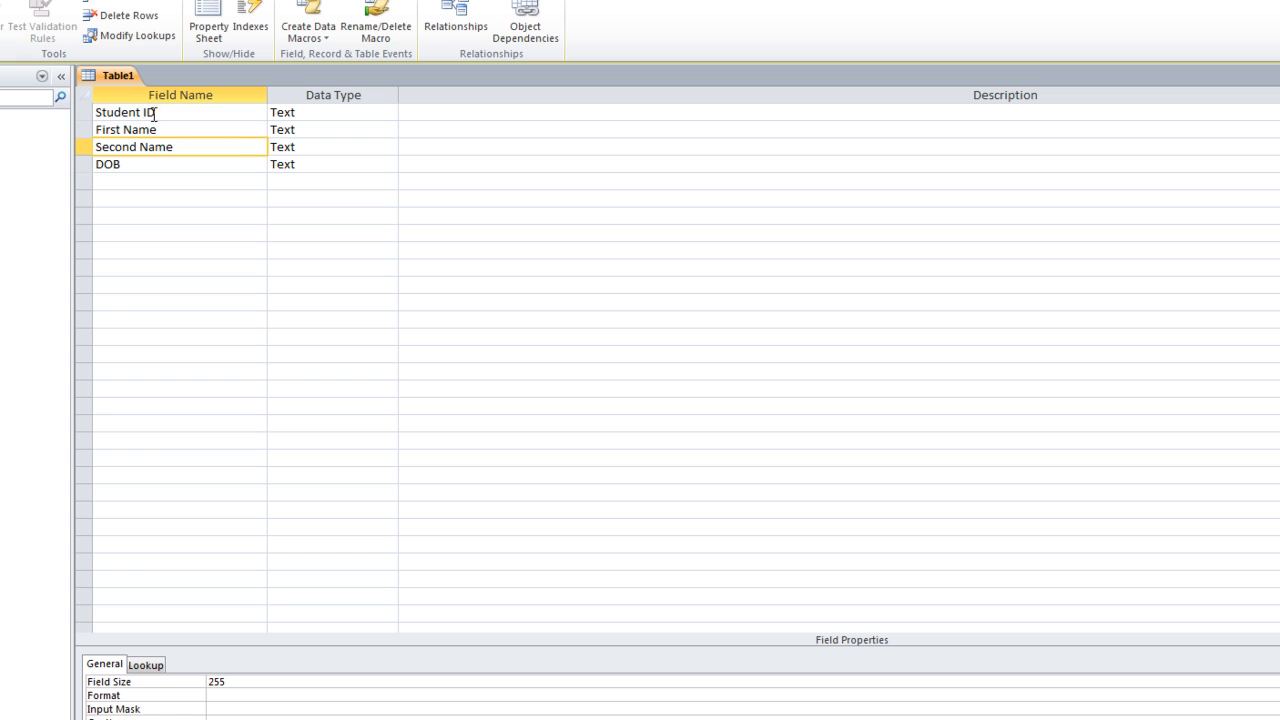
Keep Student ID as Text, set its field size to 6 and add the validation rule "is not null"
click(355, 112)
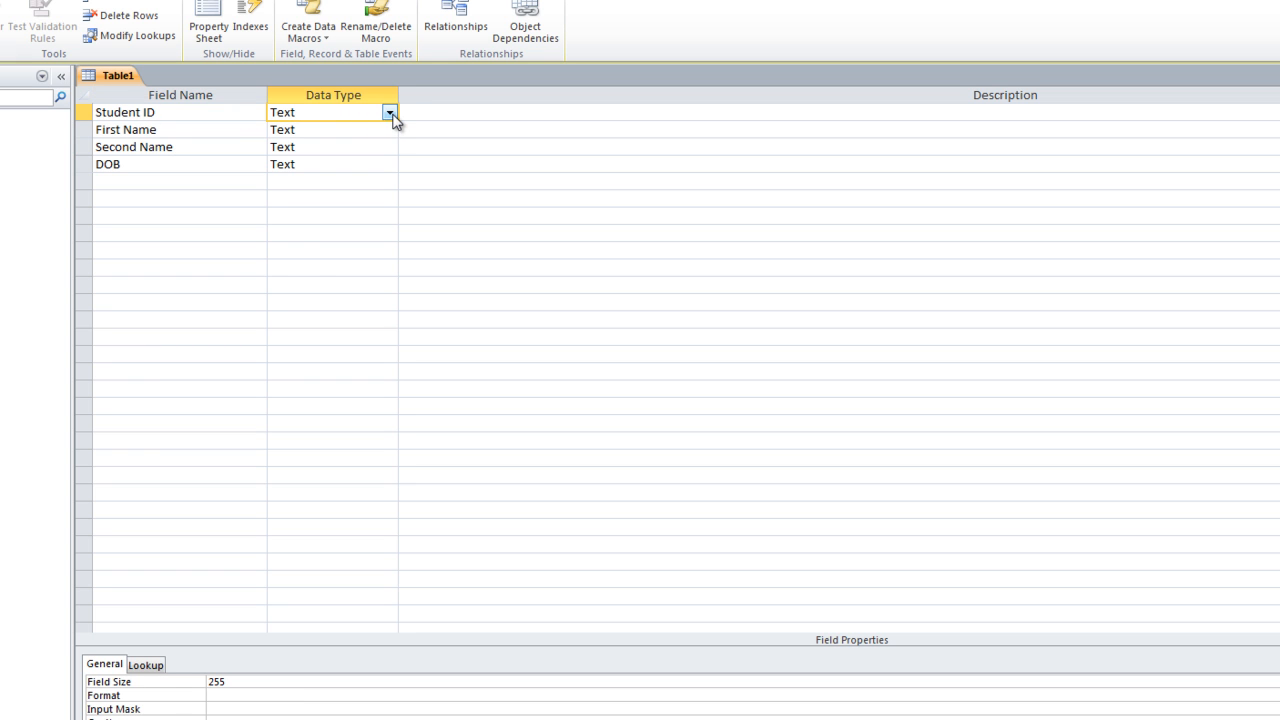
click(390, 114)
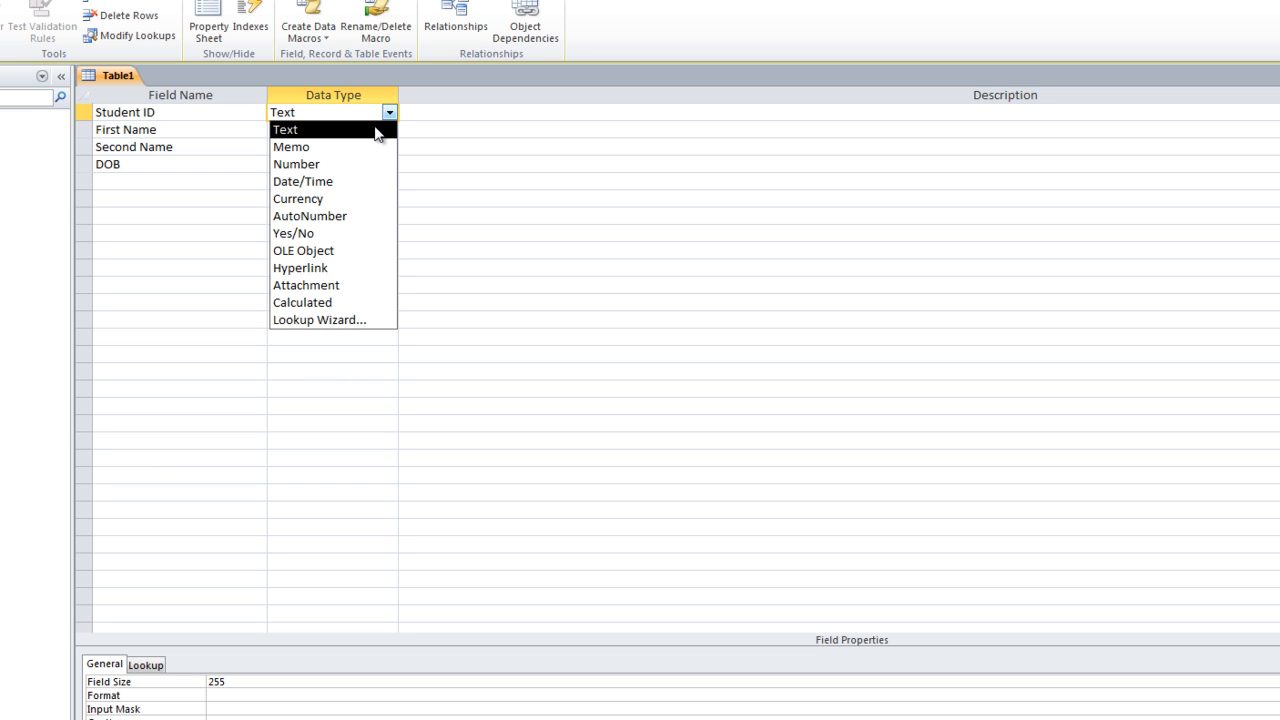
click(315, 131)
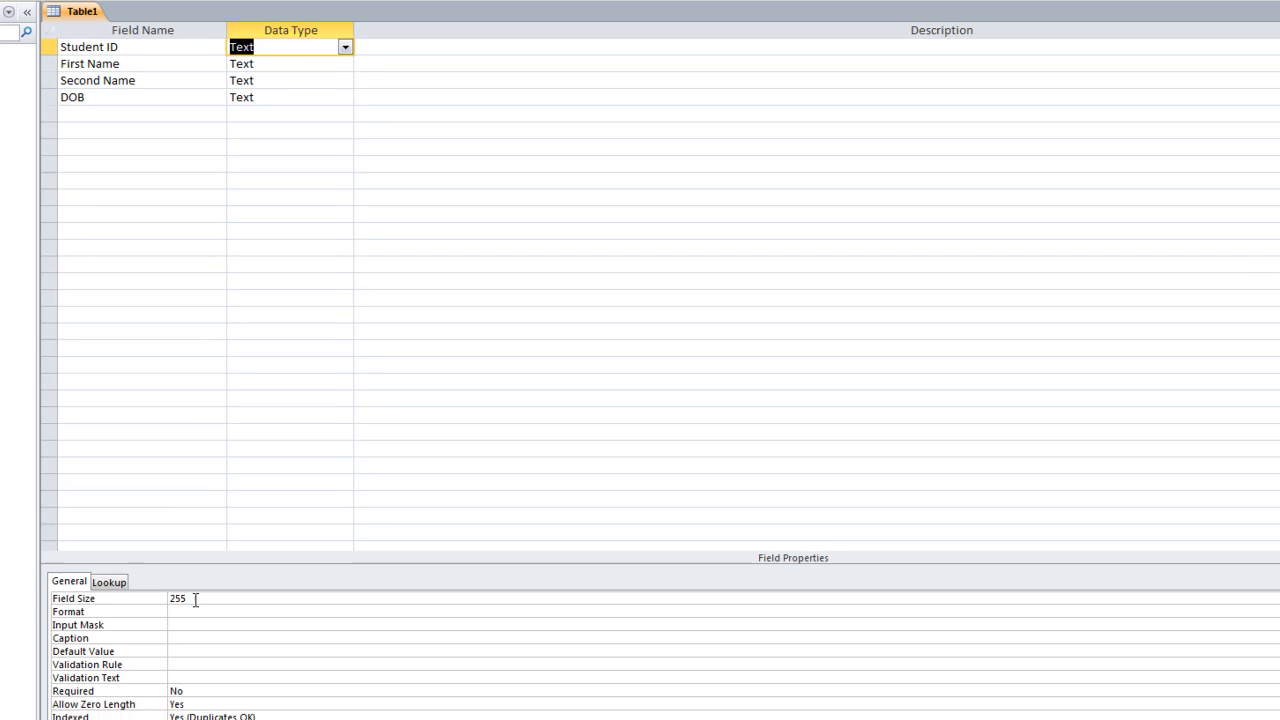
click(195, 599)
click(145, 600)
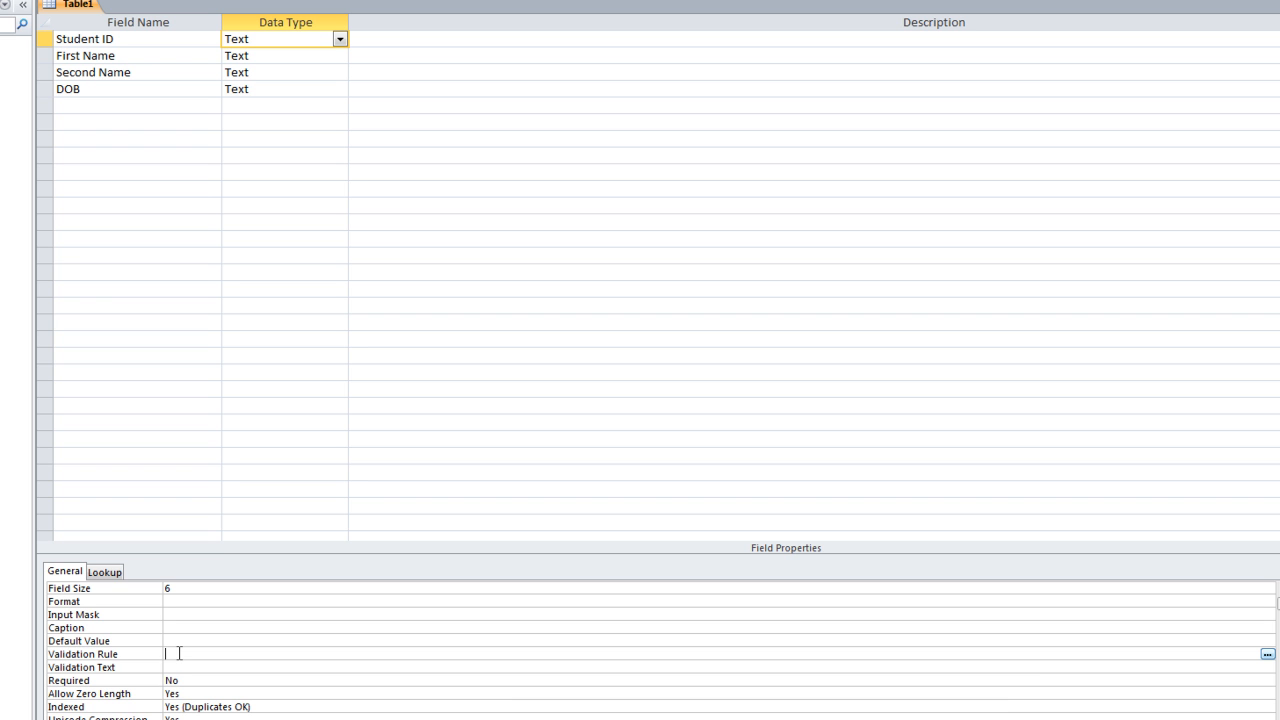
text(is not null)
key(Return)
Set the field size of First Name to 20 and of Second Name to 30
click(131, 55)
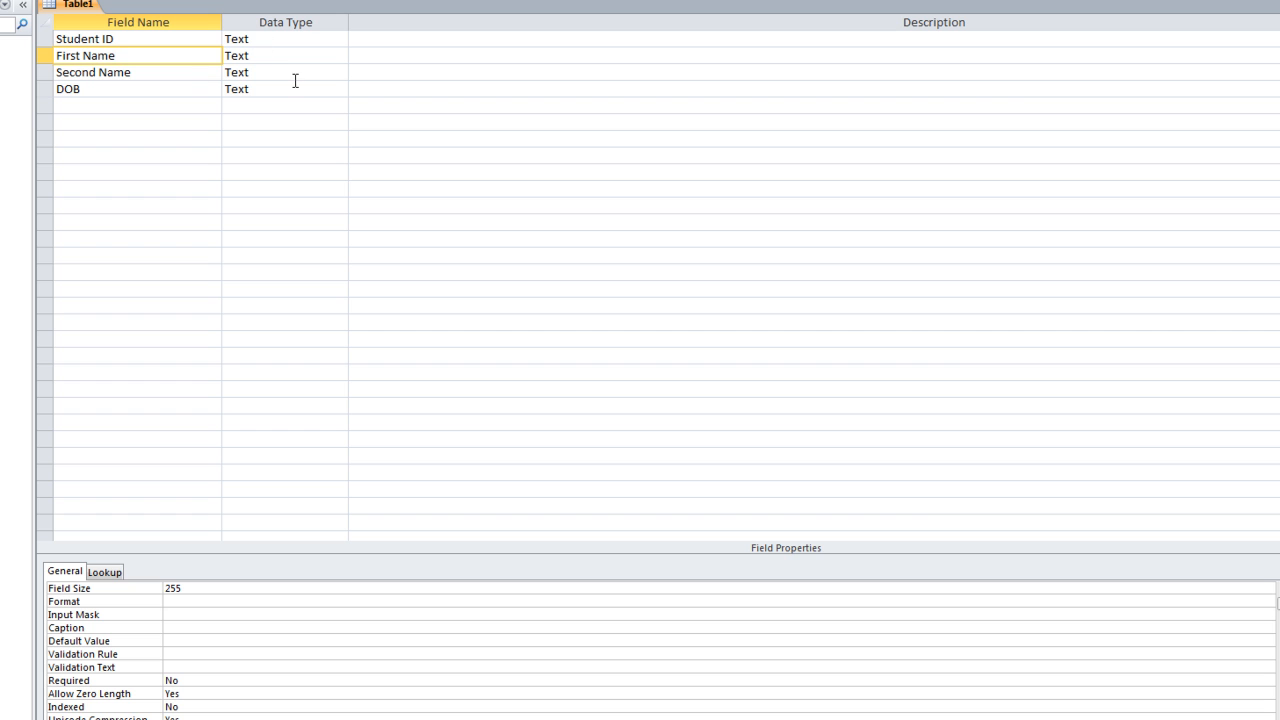
click(108, 588)
text(20)
click(149, 74)
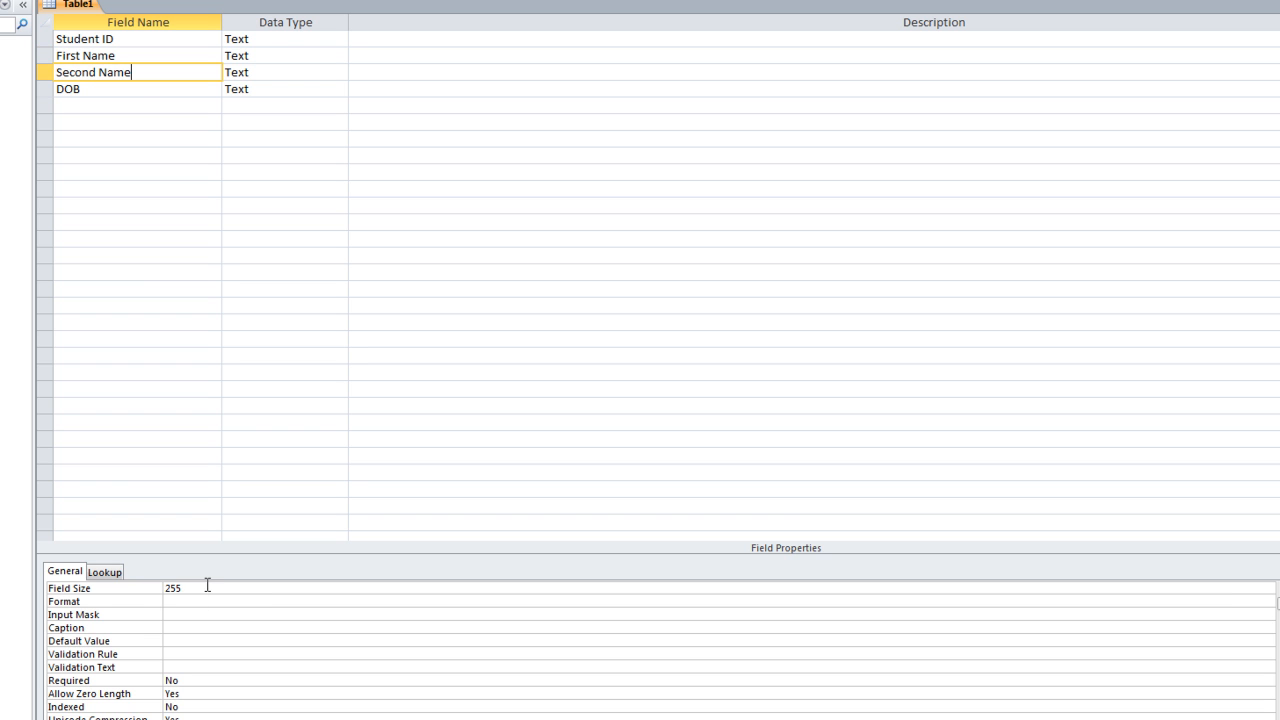
click(79, 588)
text(30)
Change the DOB field's data type to Date/Time and use the Short Date format
click(254, 90)
click(340, 91)
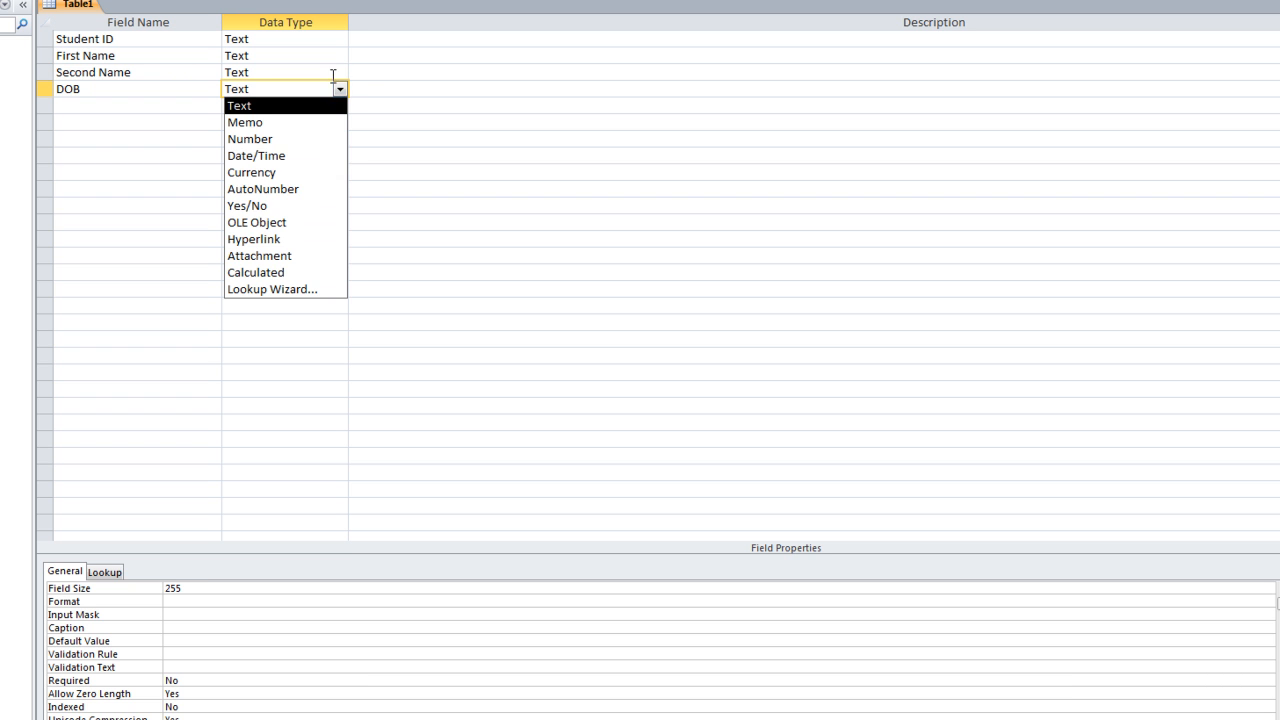
click(285, 157)
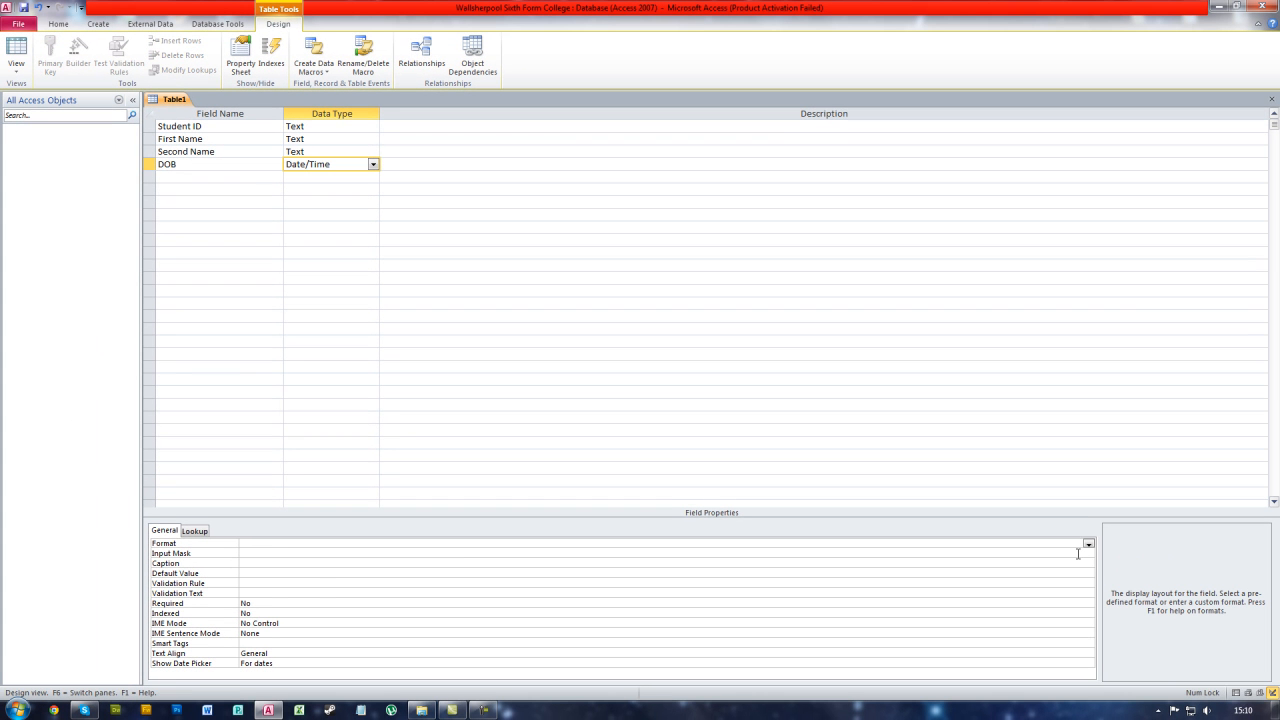
click(1088, 544)
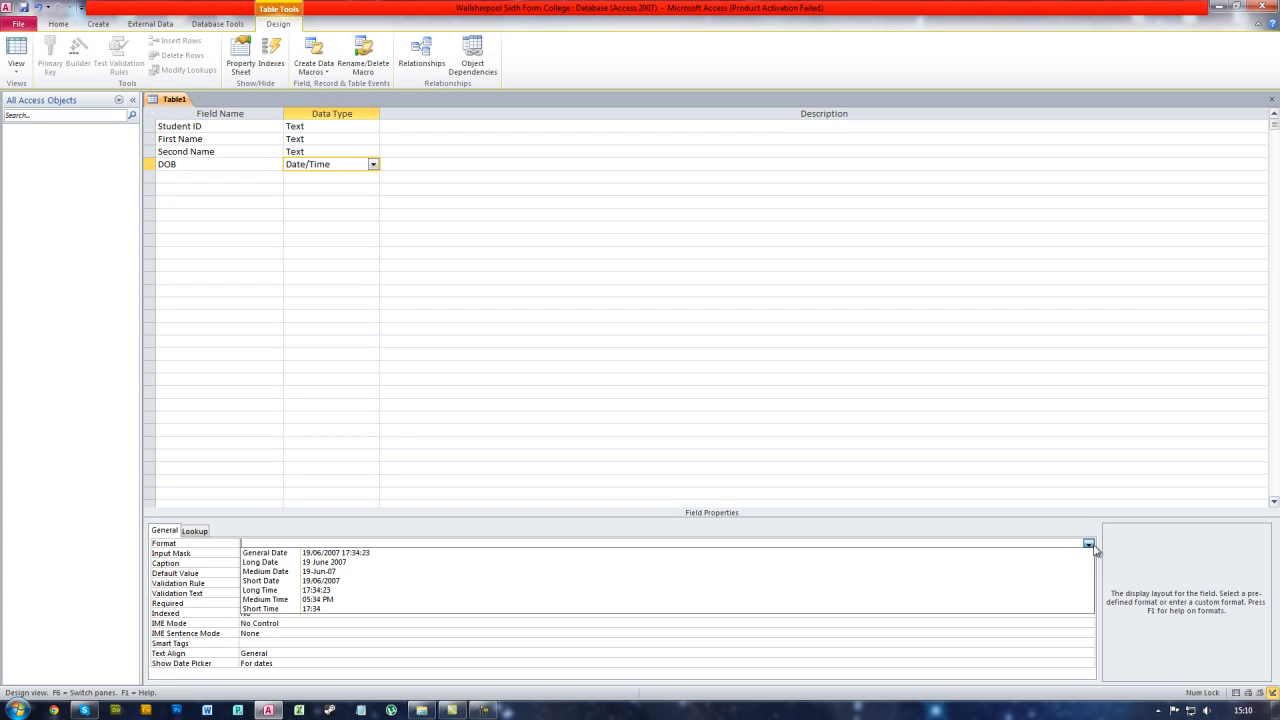
click(337, 581)
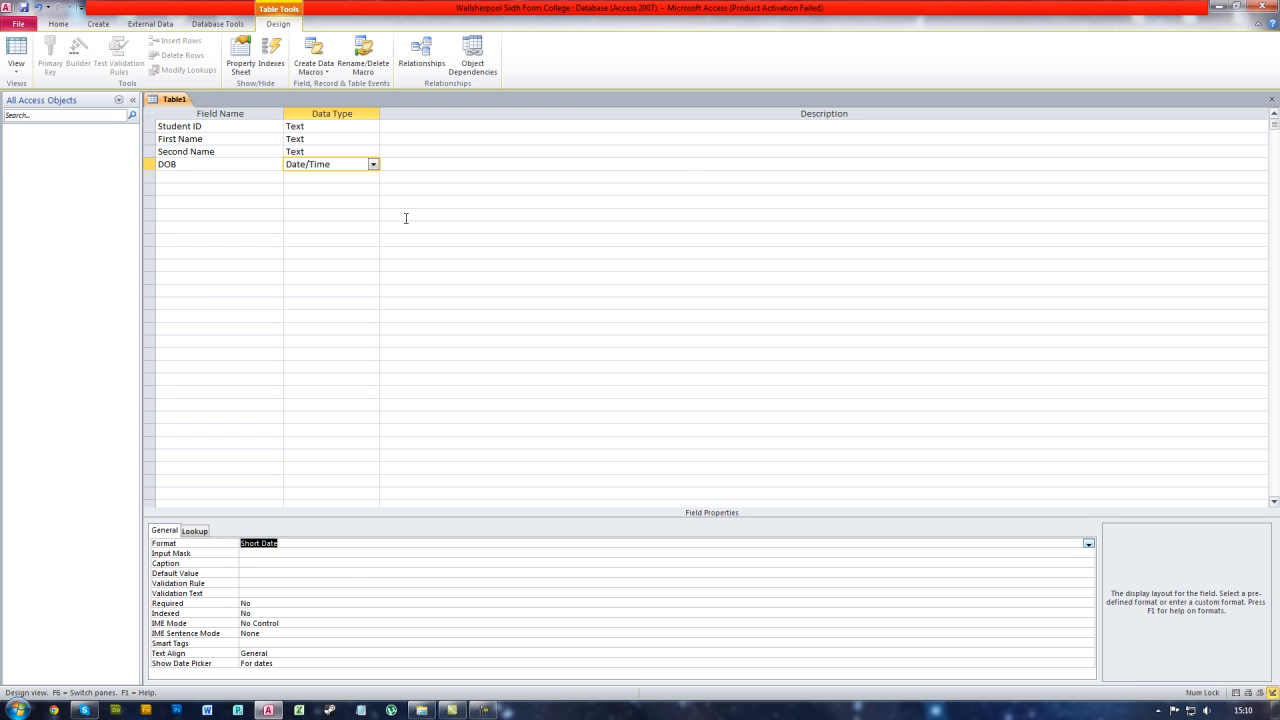
Save the table as tbl_Students with an automatically created primary key, and close it
right_click(167, 100)
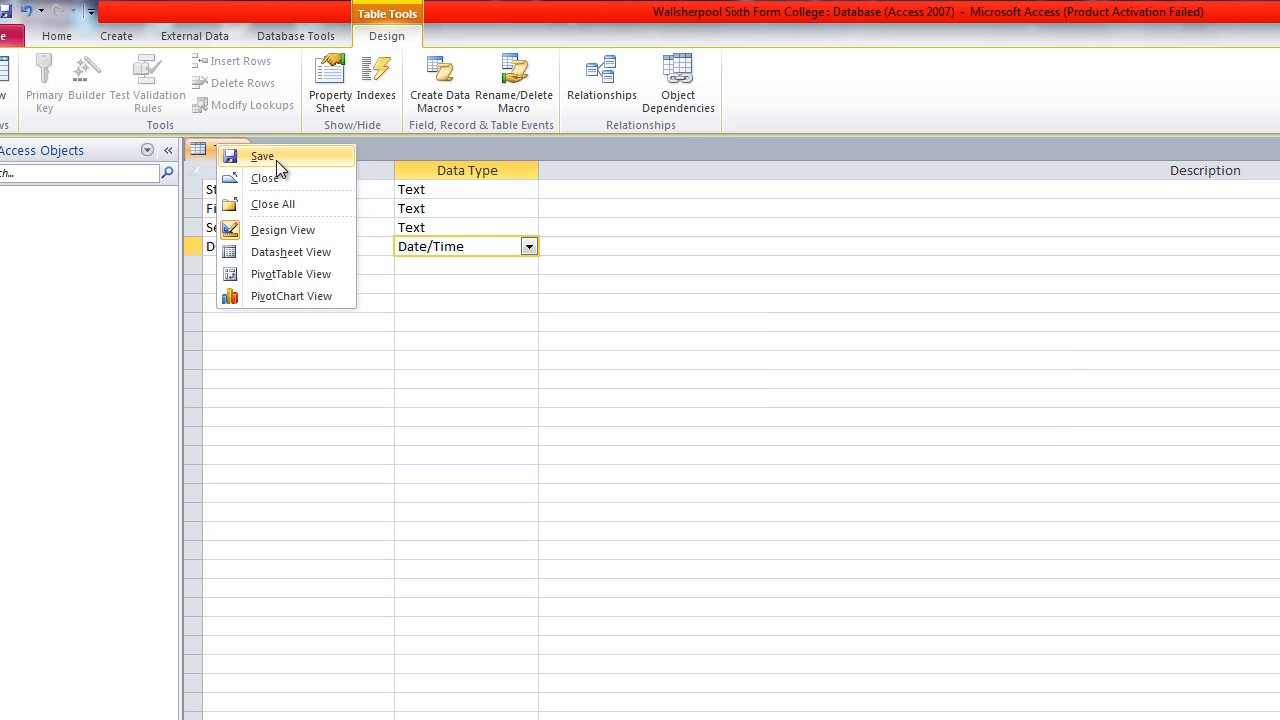
click(276, 157)
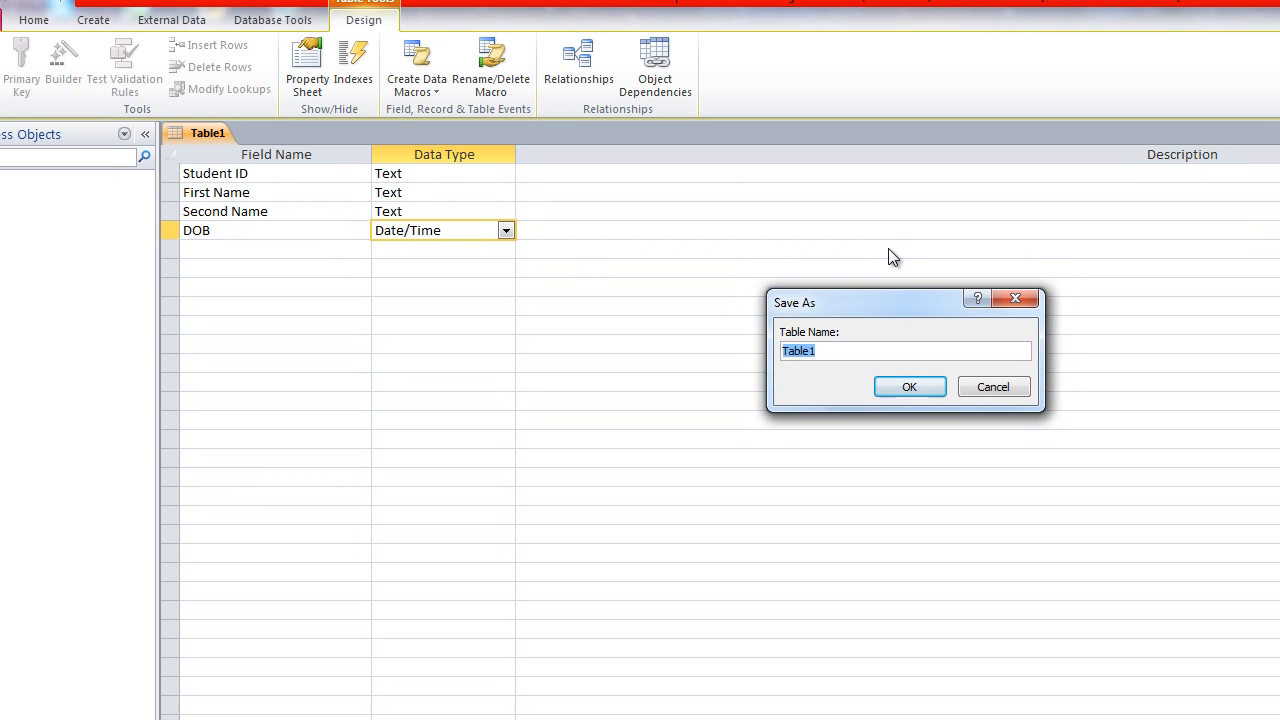
text(t)
text(bl_Stu)
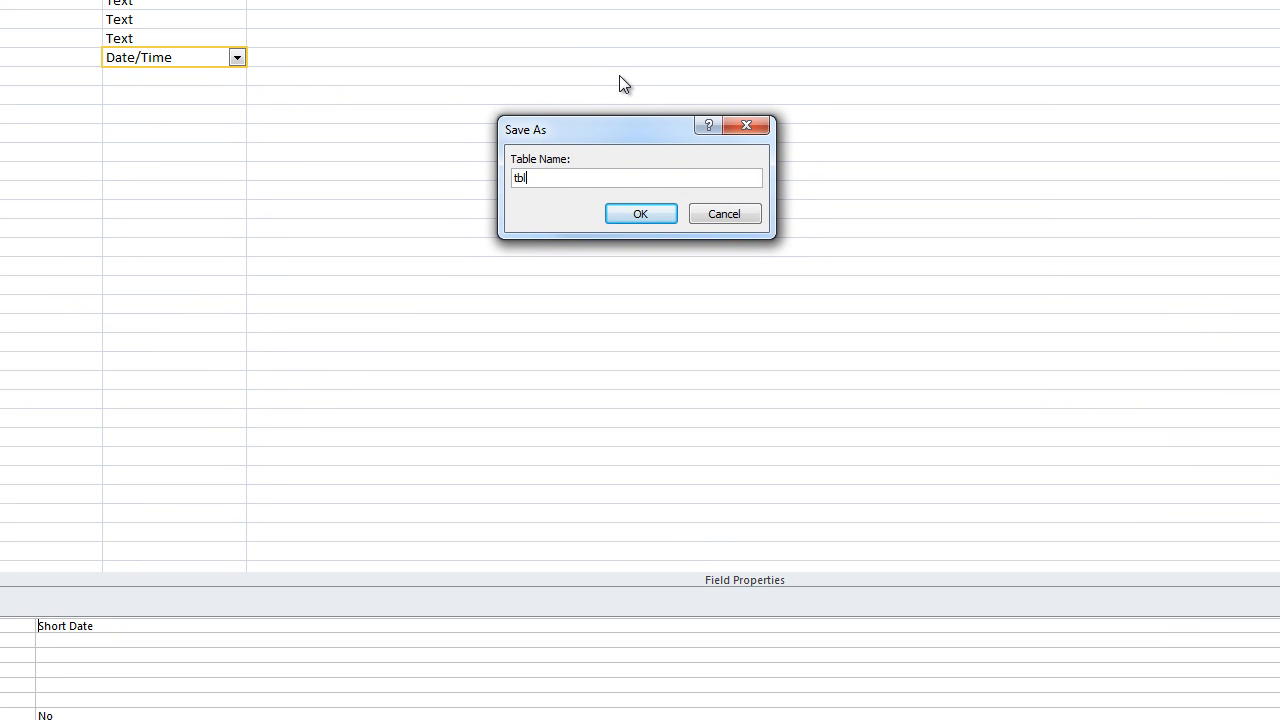
text(dents)
key(Return)
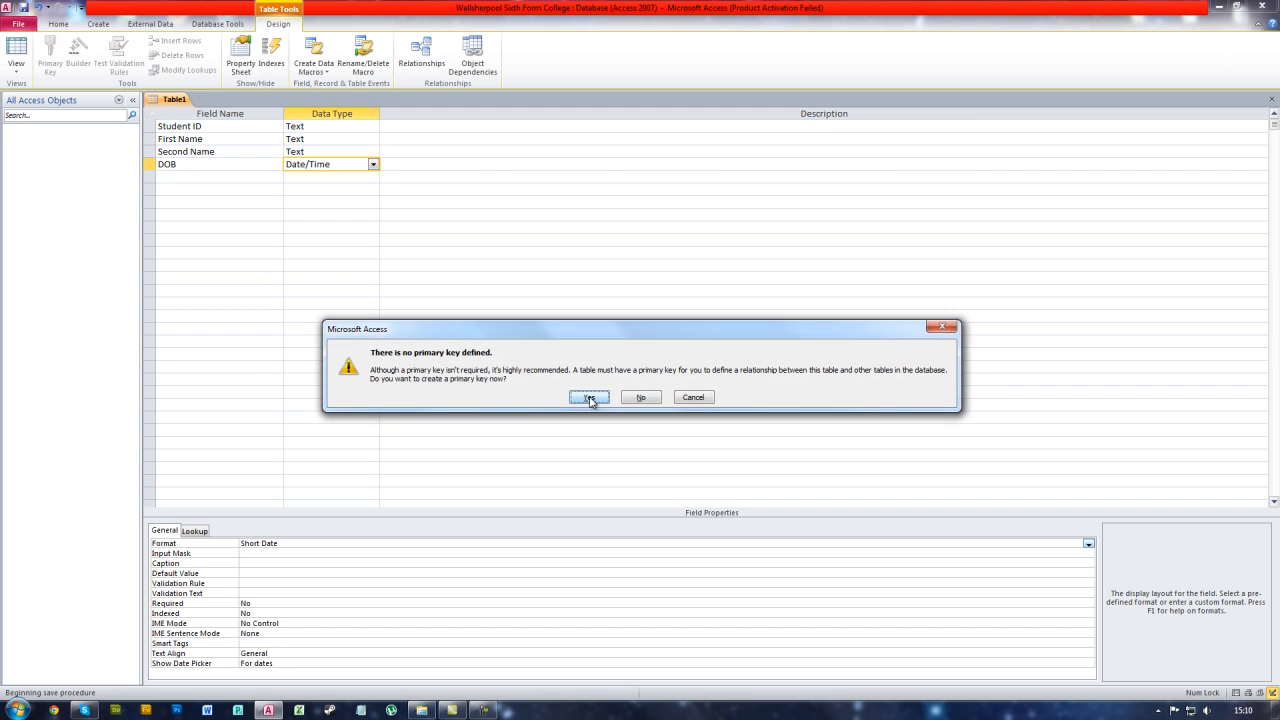
click(568, 410)
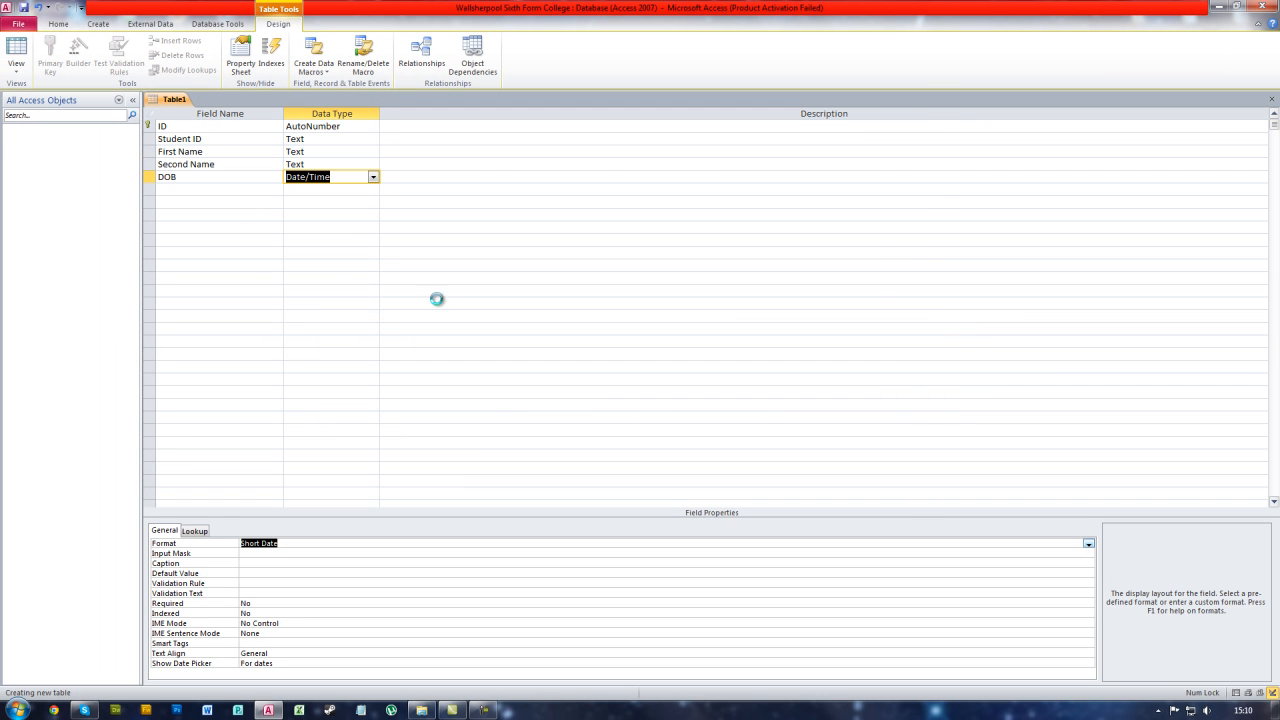
right_click(183, 99)
click(212, 121)
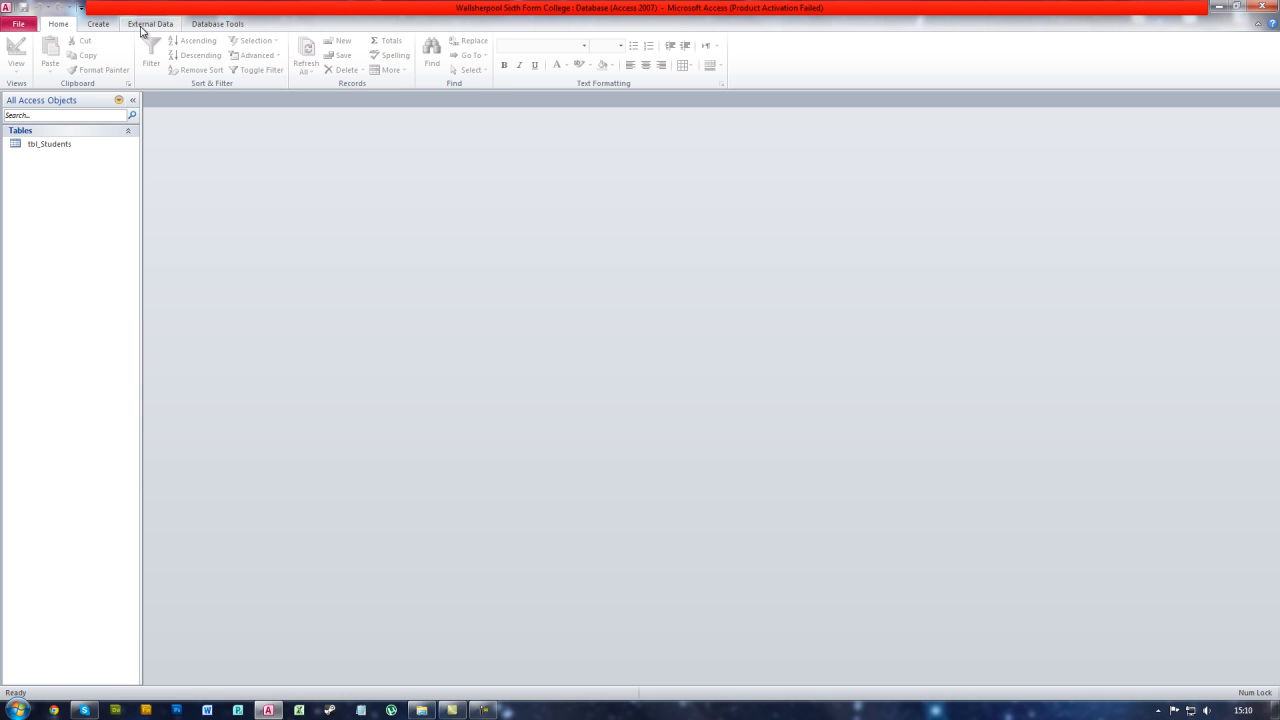
Create a second table in design view with the fields Excercise ID and Description
click(97, 25)
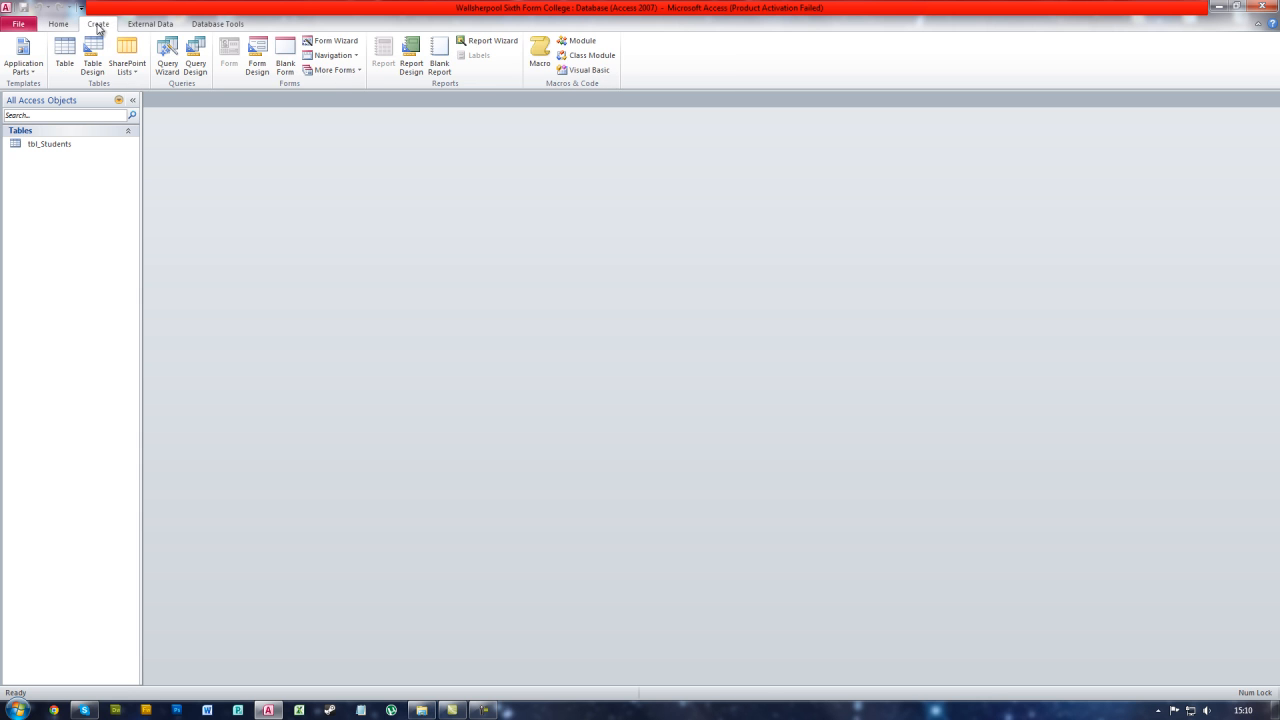
click(92, 55)
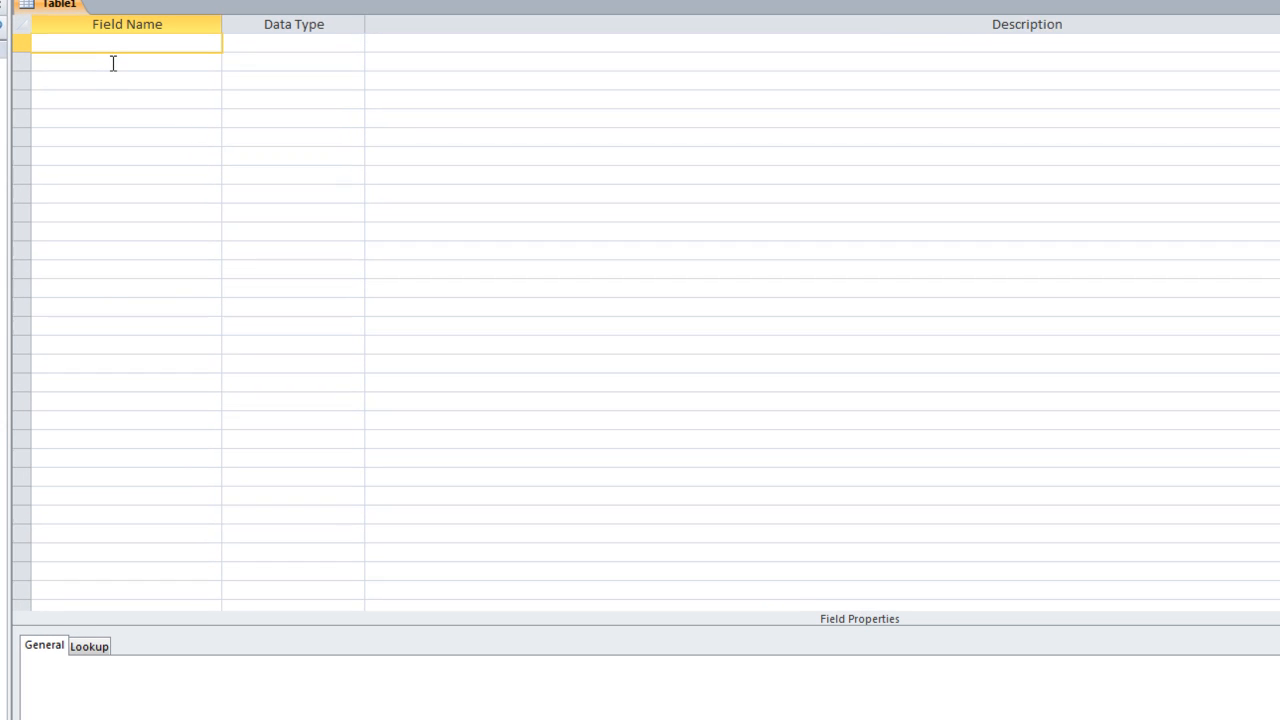
text(Excercise ID)
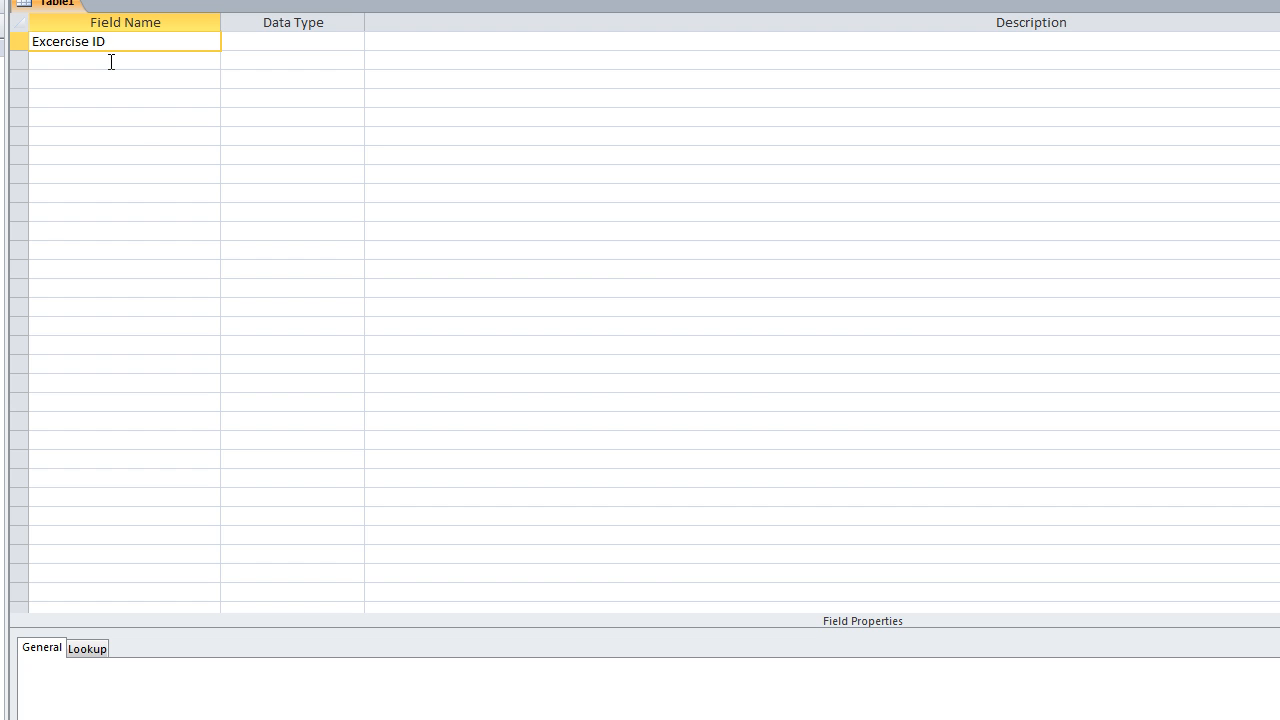
click(111, 62)
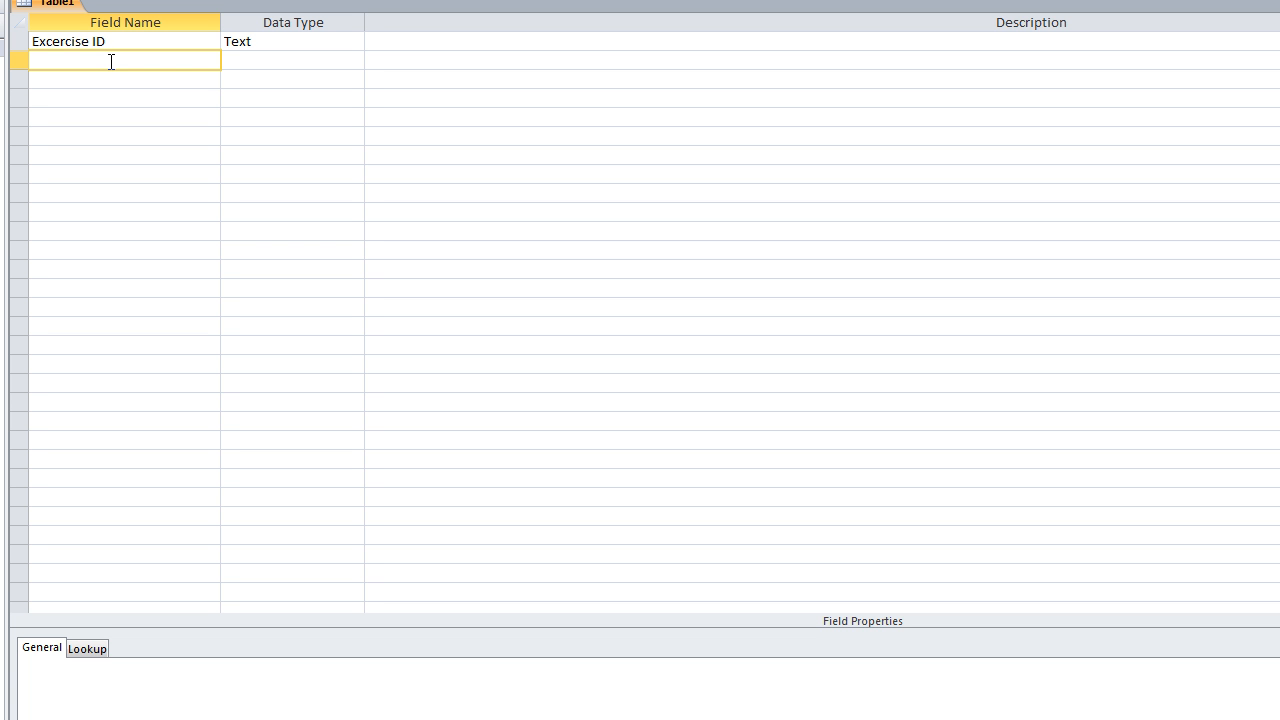
text(Description)
Give Excercise ID a field size of 6 and the validation rule "is not null", and set Description's field size to 20
click(283, 43)
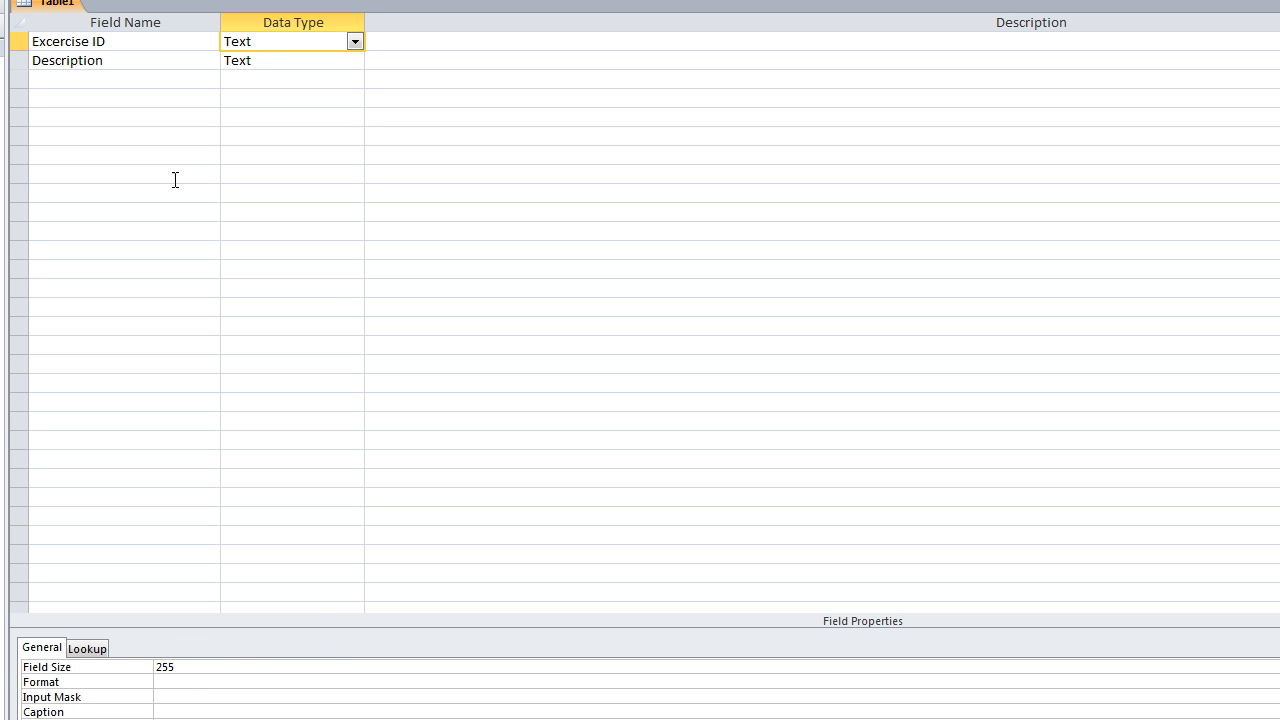
click(138, 667)
text(6)
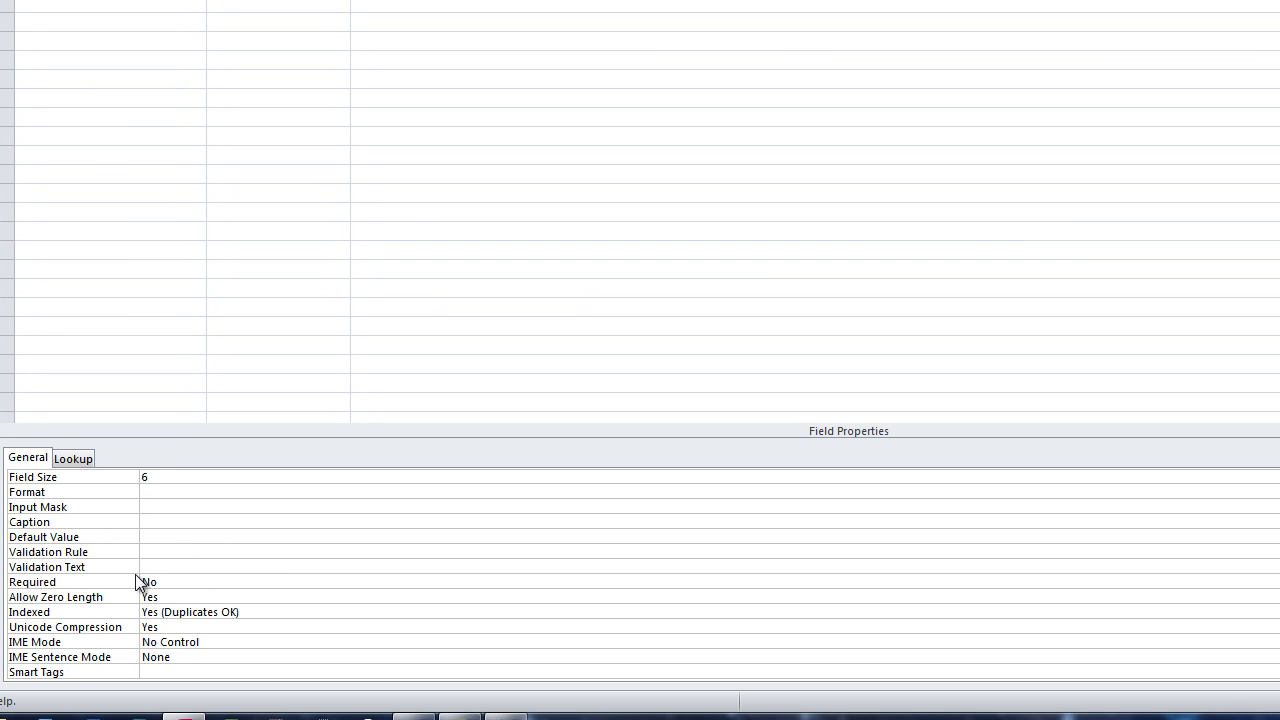
click(166, 550)
text(is not null)
click(268, 533)
drag(180, 483, 66, 466)
text(20)
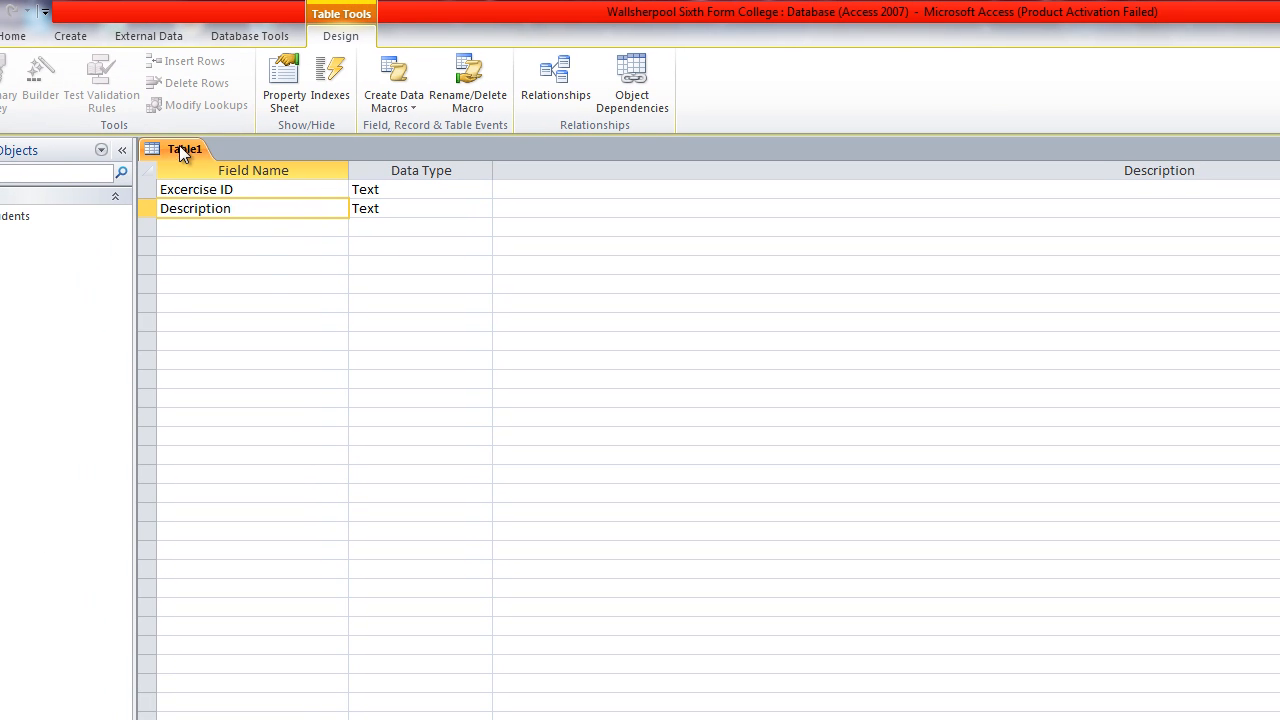
Save the table as tbl_Excercise with an automatically created primary key, and close it
right_click(182, 152)
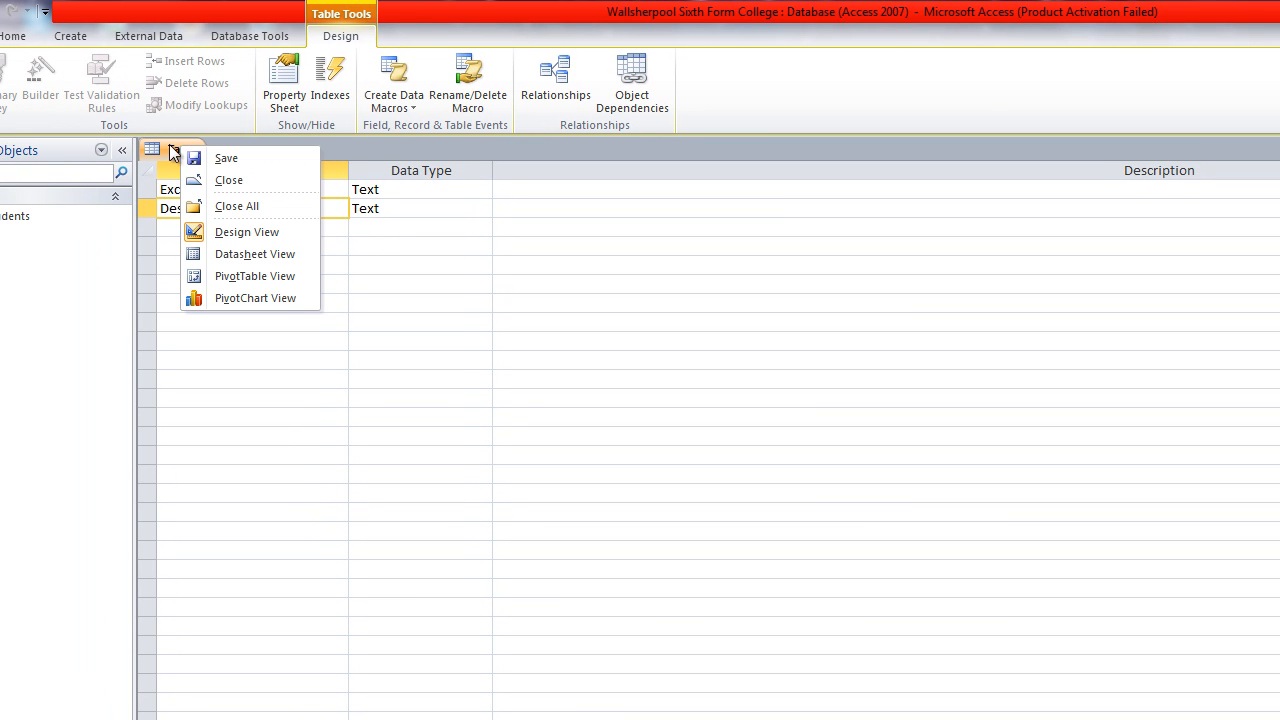
right_click(172, 152)
right_click(172, 152)
click(220, 158)
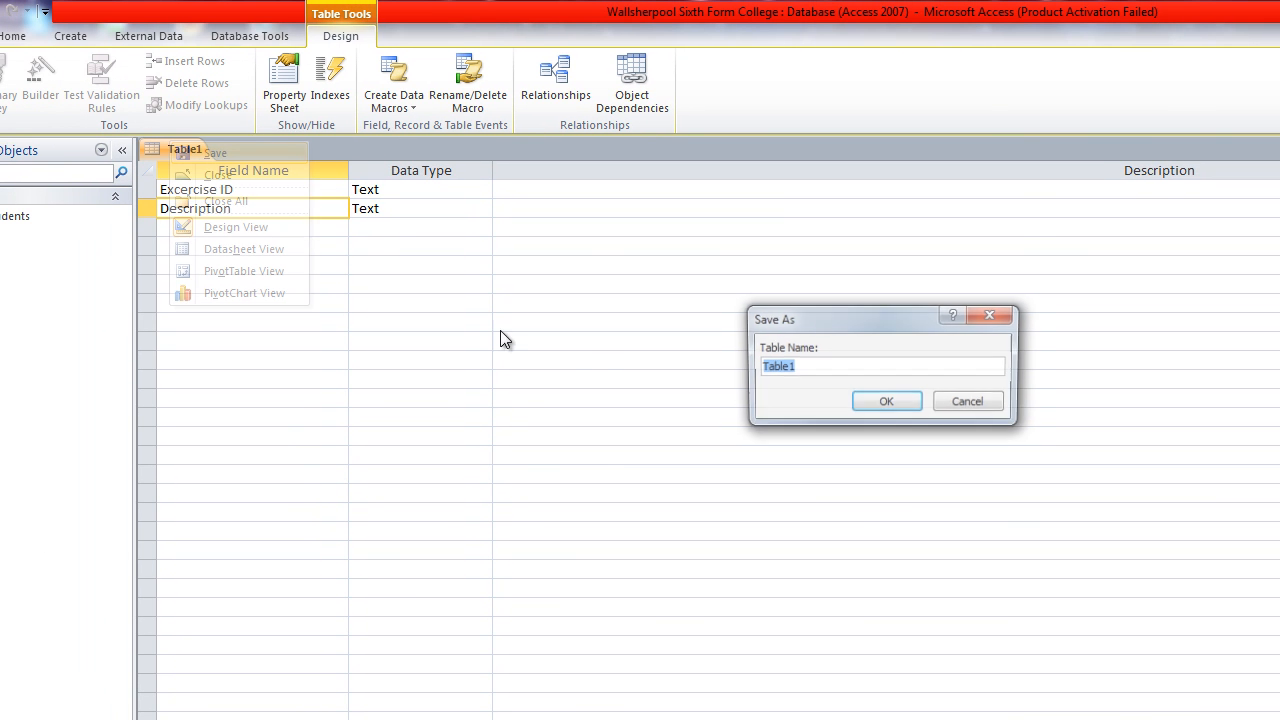
text(tbl_)
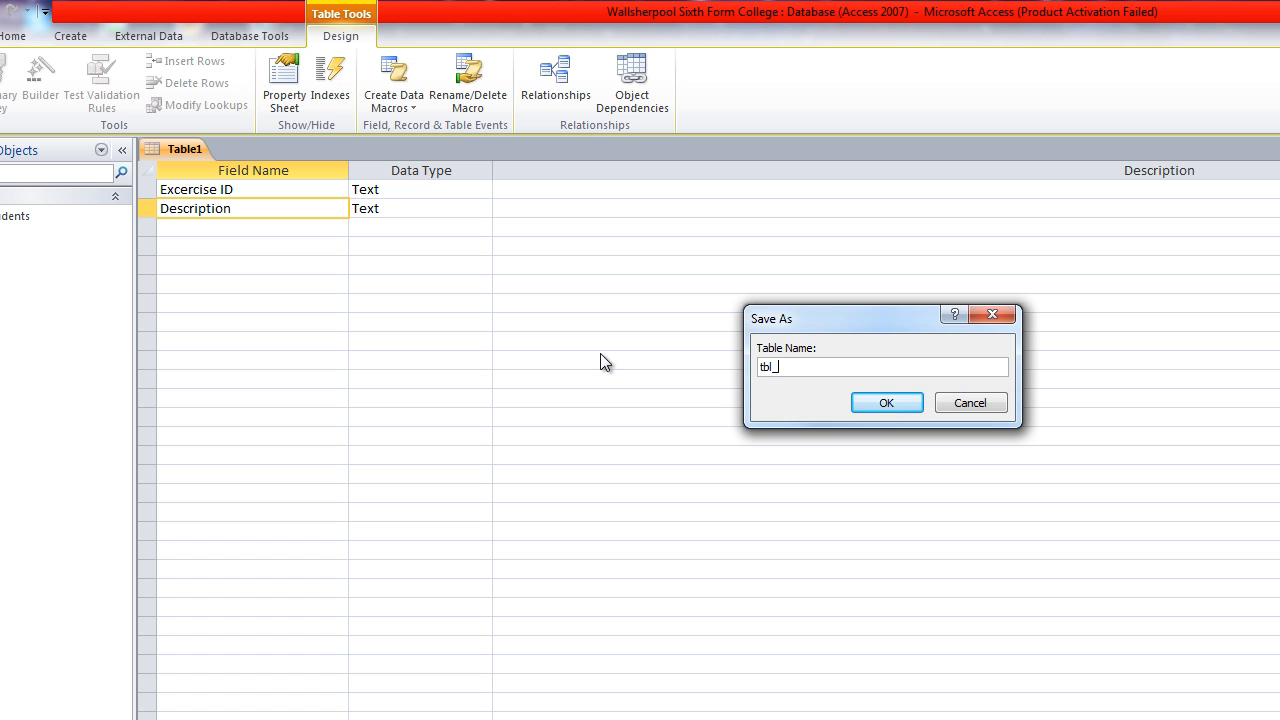
text(Excercise)
key(Return)
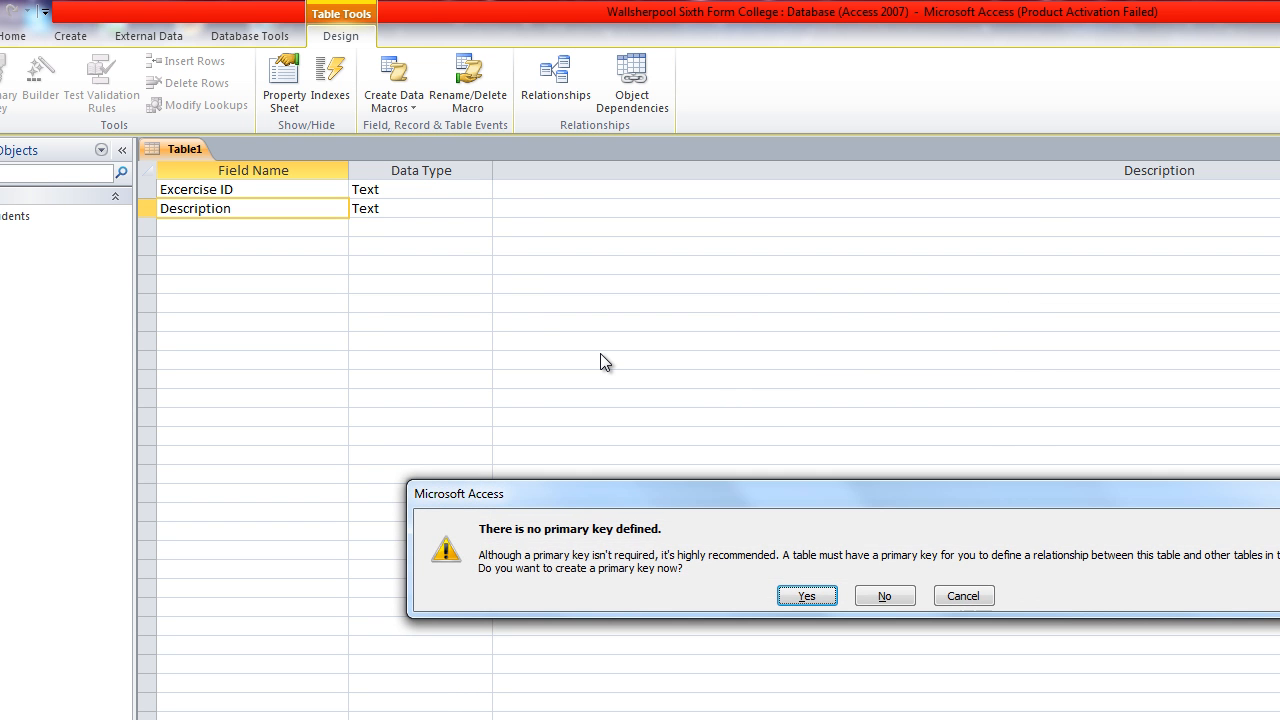
key(Return)
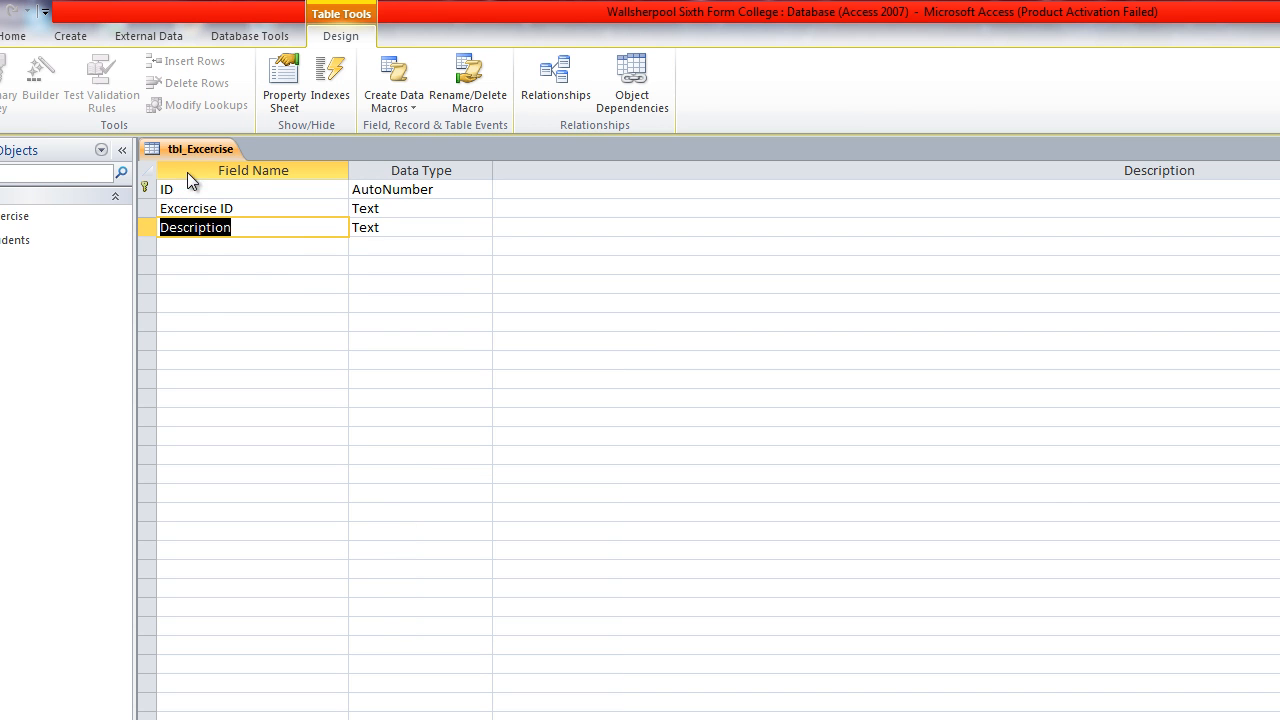
right_click(207, 148)
click(222, 179)
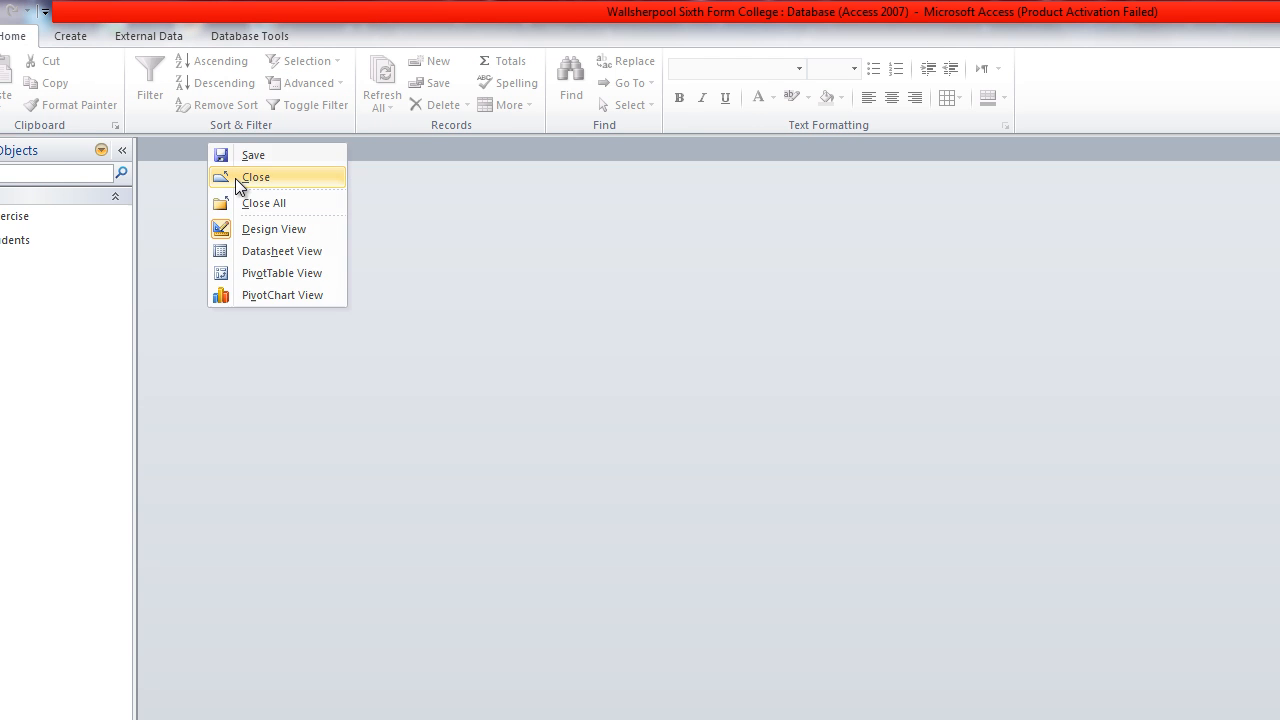
Create a third table in design view with the fields Test ID and Test Date
click(66, 36)
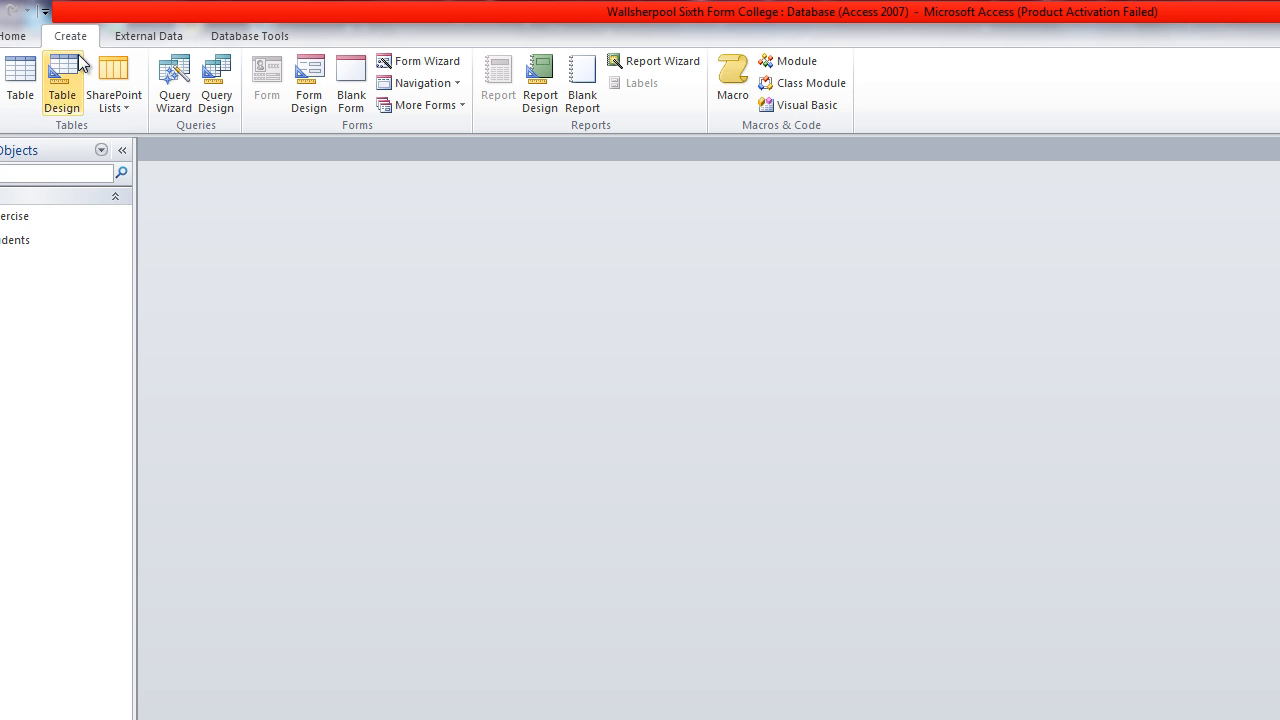
click(62, 90)
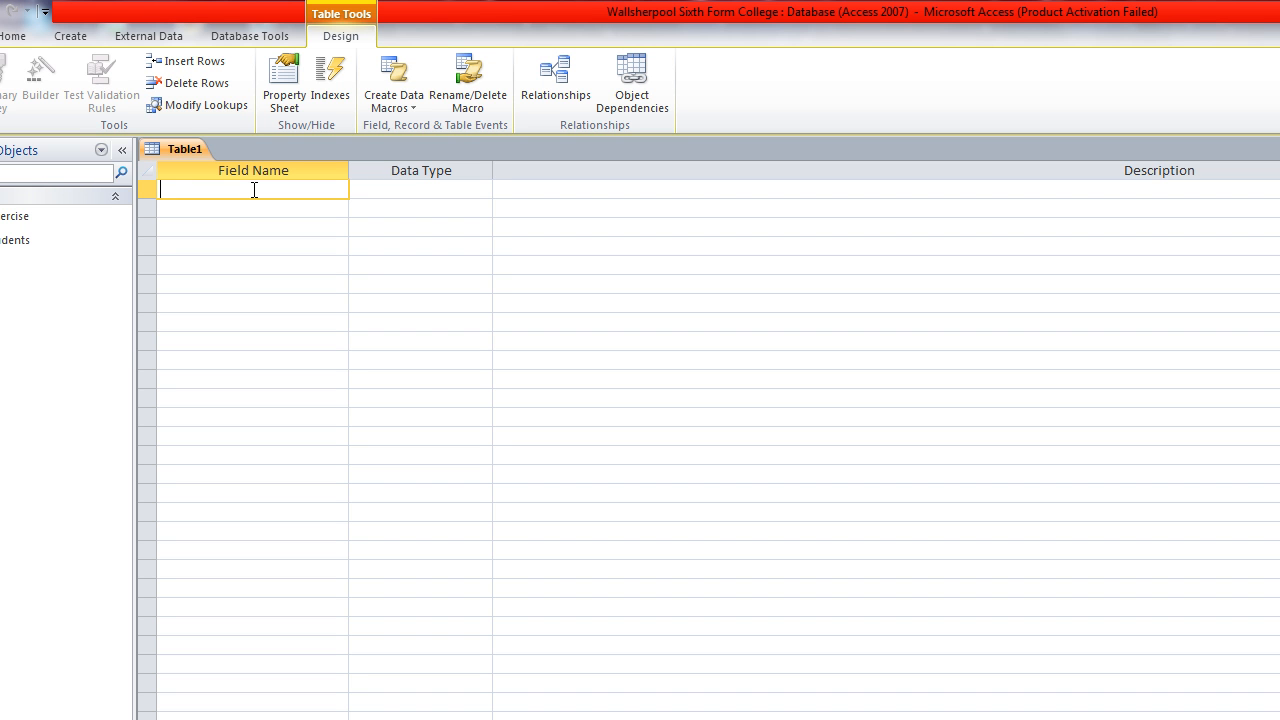
text(Test ID)
key(Down)
text(Test Date)
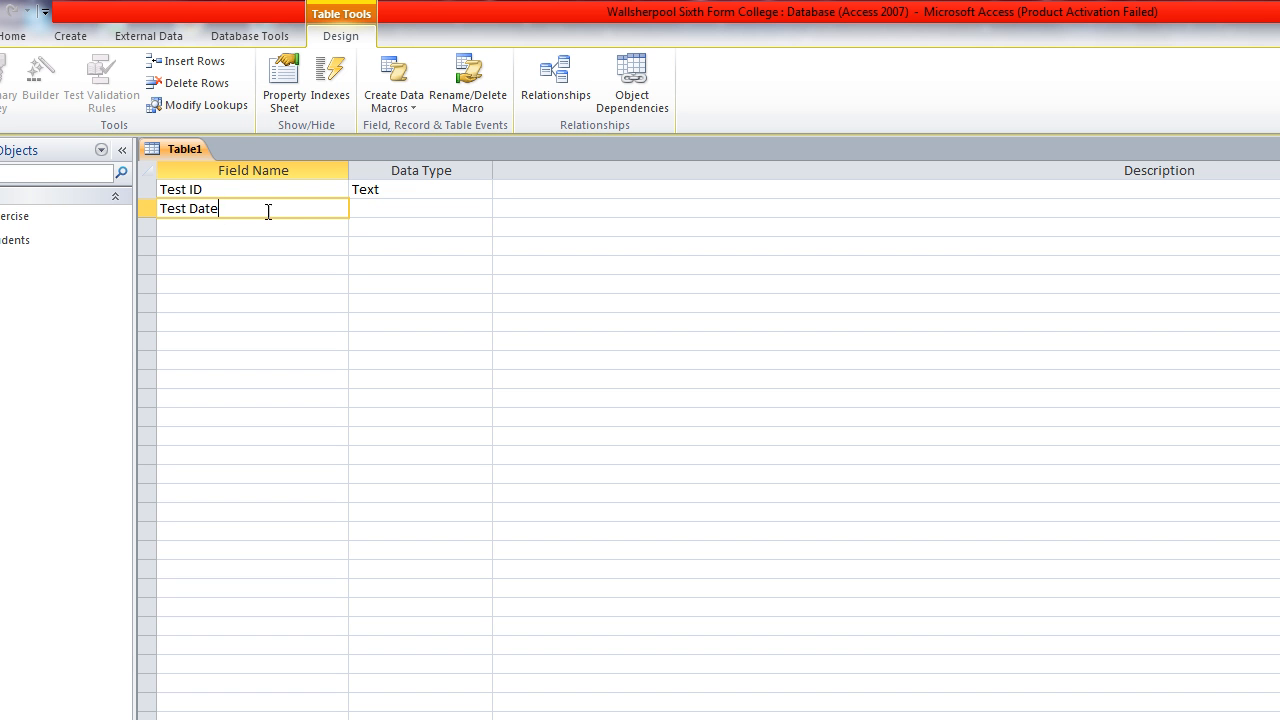
click(383, 209)
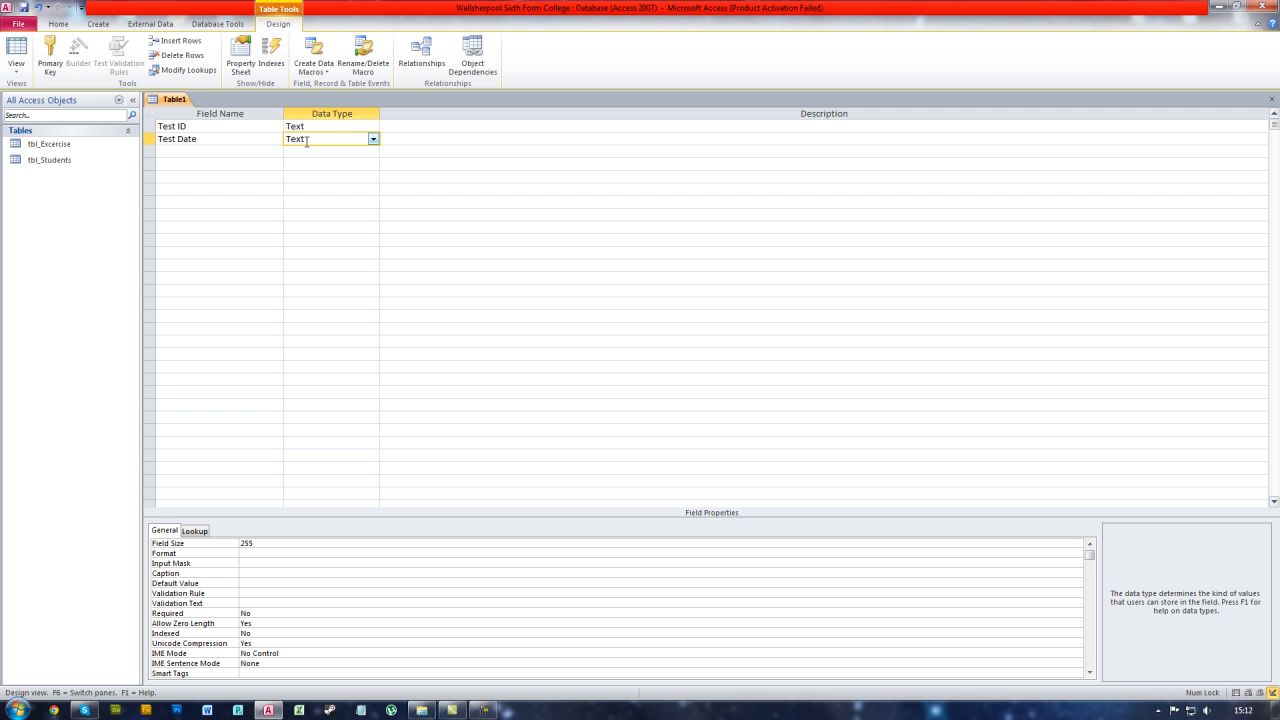
Give the Test ID field a field size of 6 and the validation rule "Is Not Null"
click(309, 125)
click(185, 545)
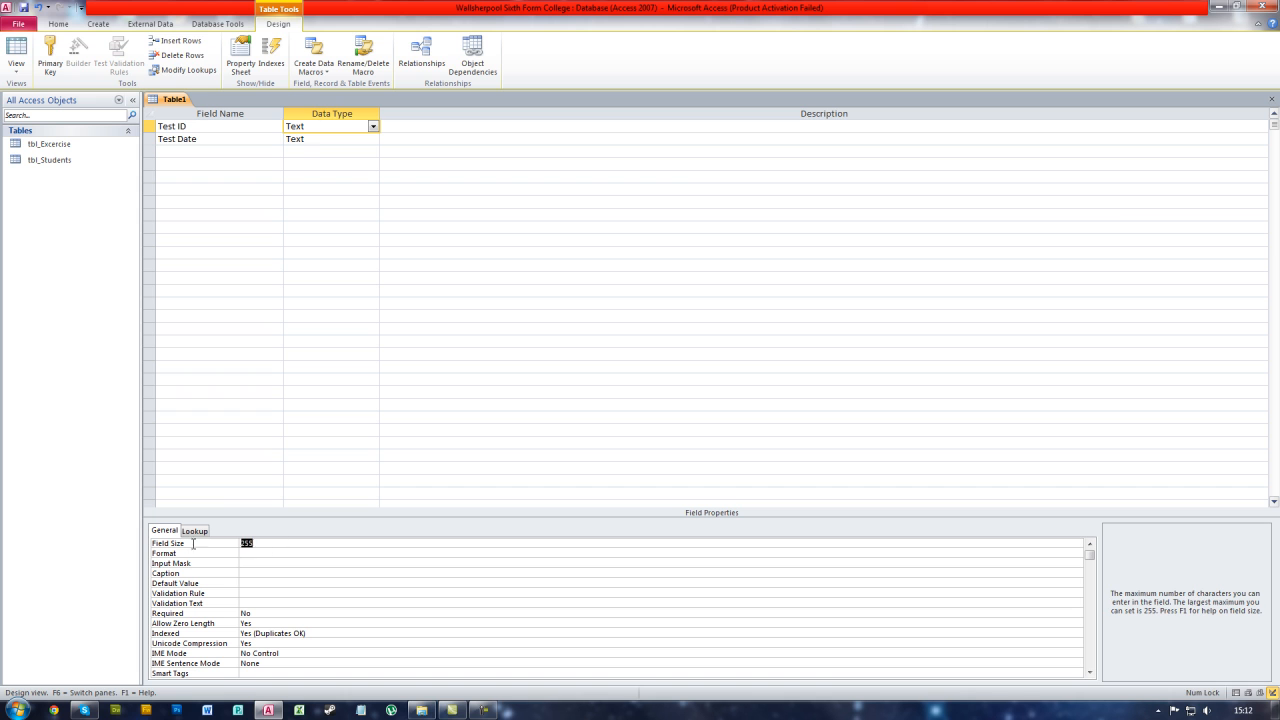
text(6)
click(266, 593)
text(Is Not)
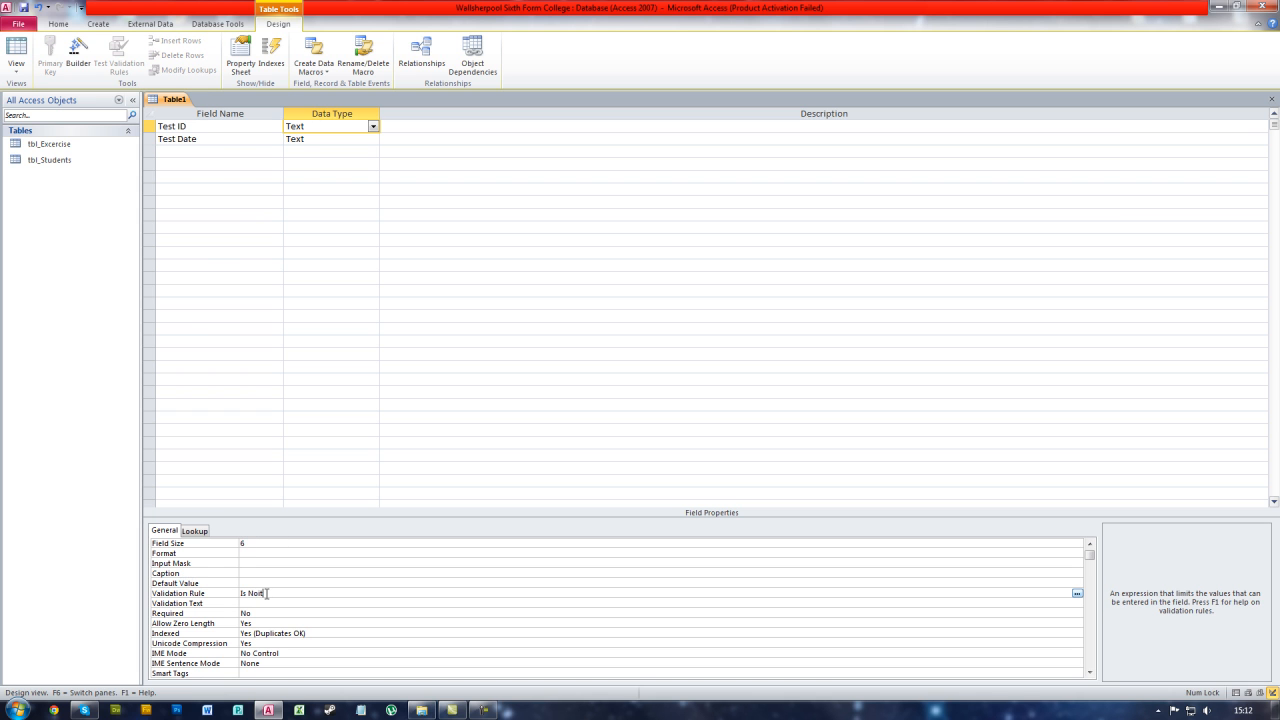
text( Null)
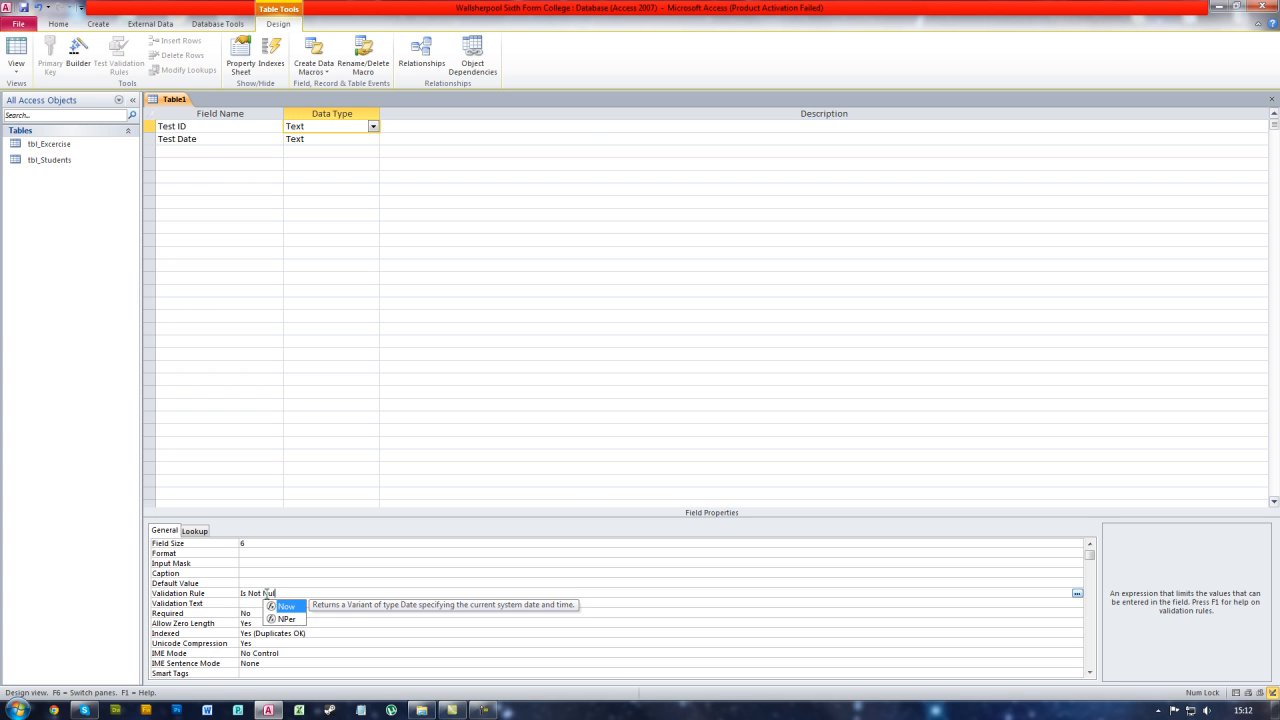
Set the Test Date field's data type to Date/Time and its format to Short Date
click(206, 139)
click(309, 139)
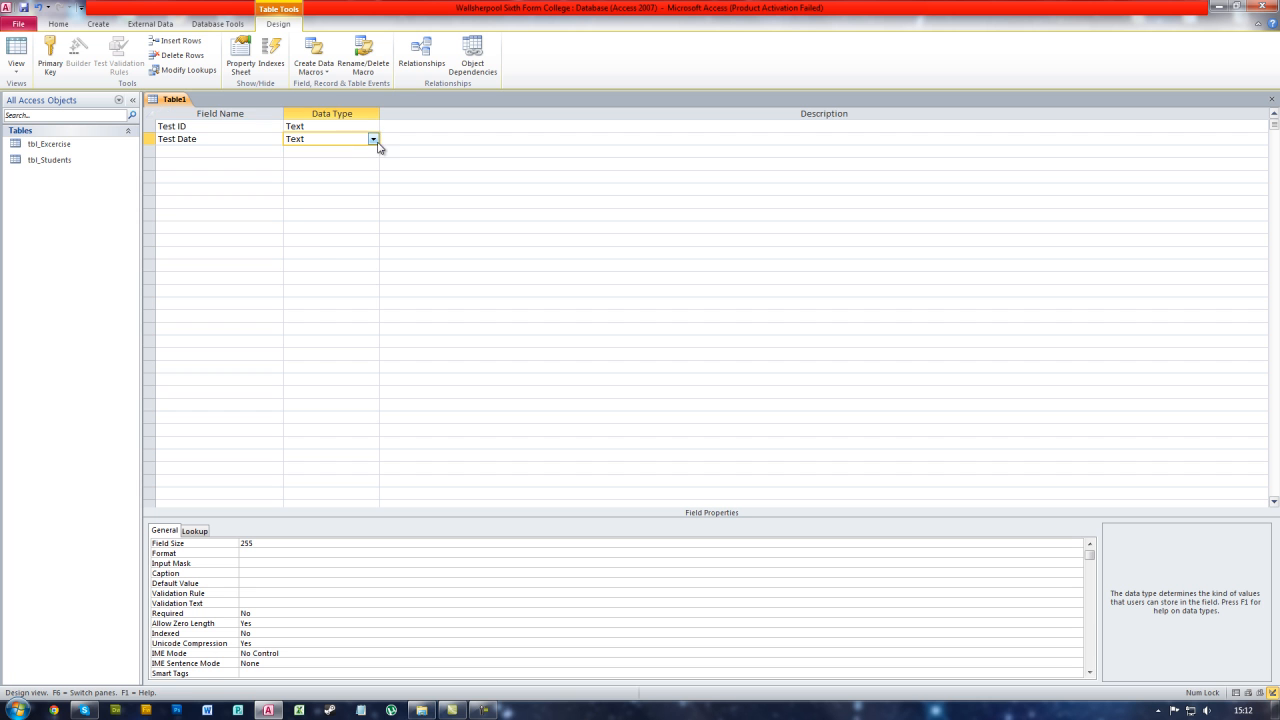
click(373, 139)
click(365, 190)
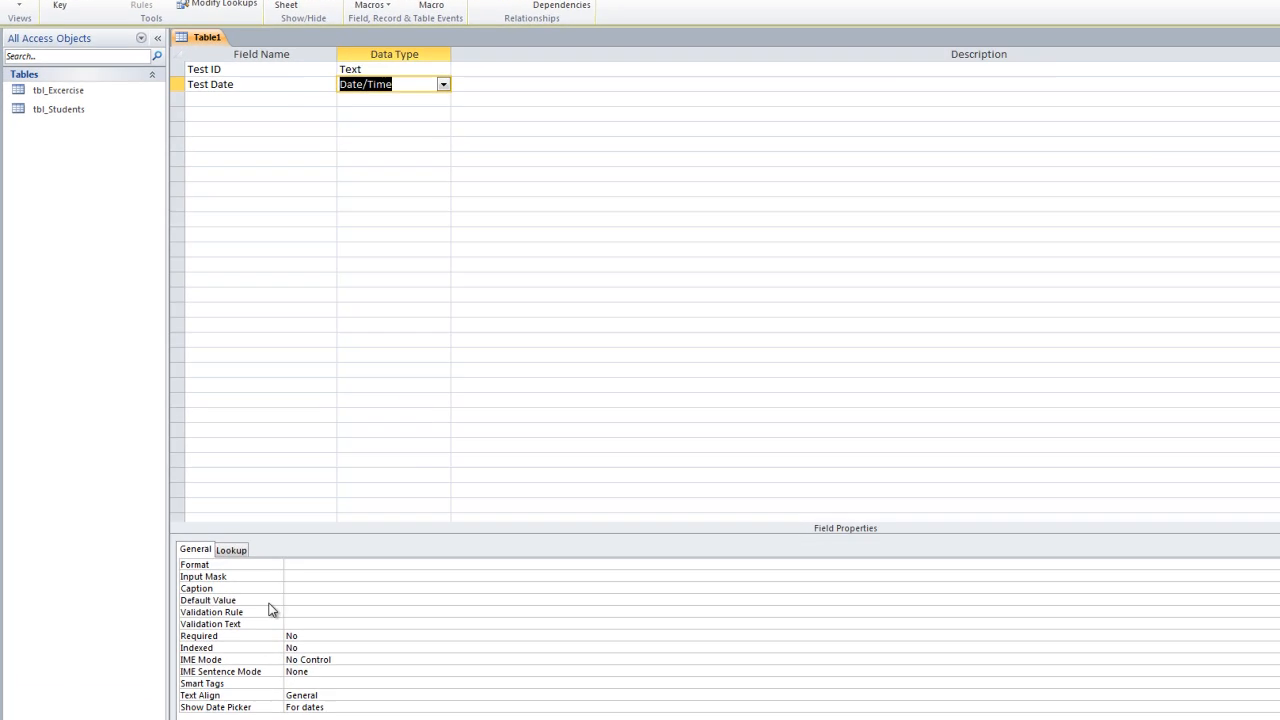
click(257, 545)
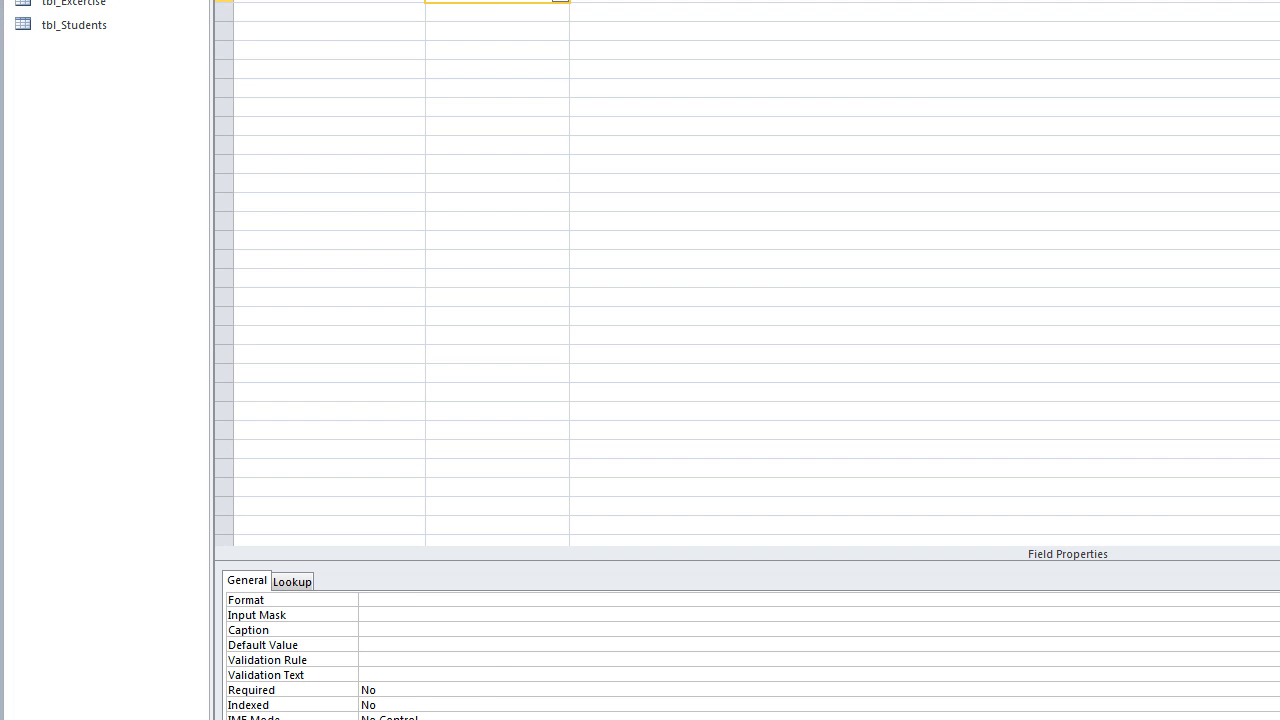
click(1279, 600)
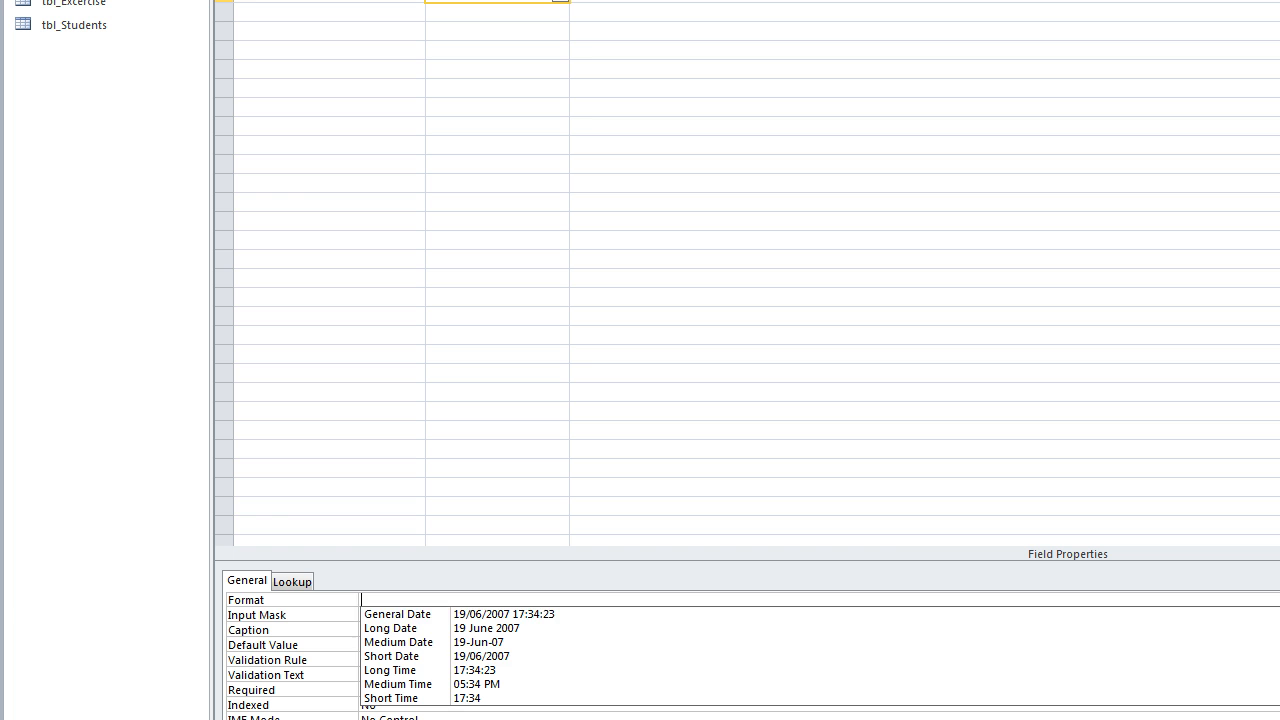
click(617, 656)
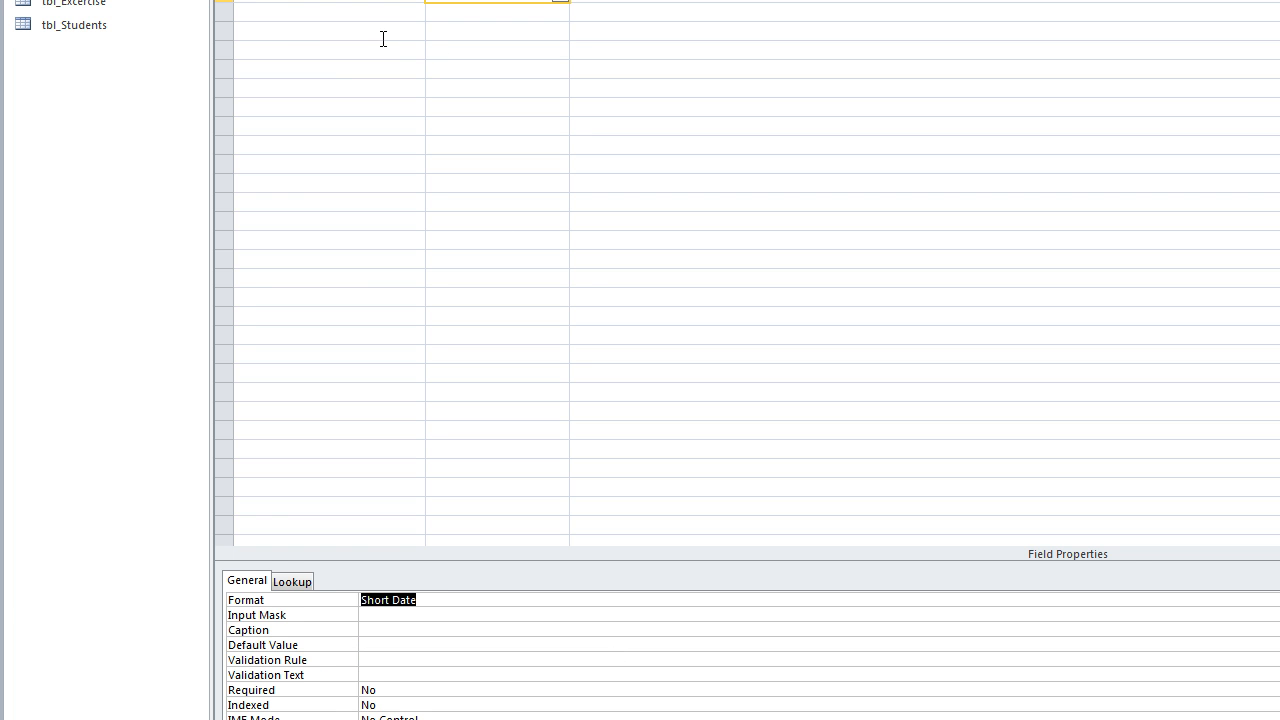
Save the table as tbl_Test with an automatically created primary key, and close it
right_click(257, 0)
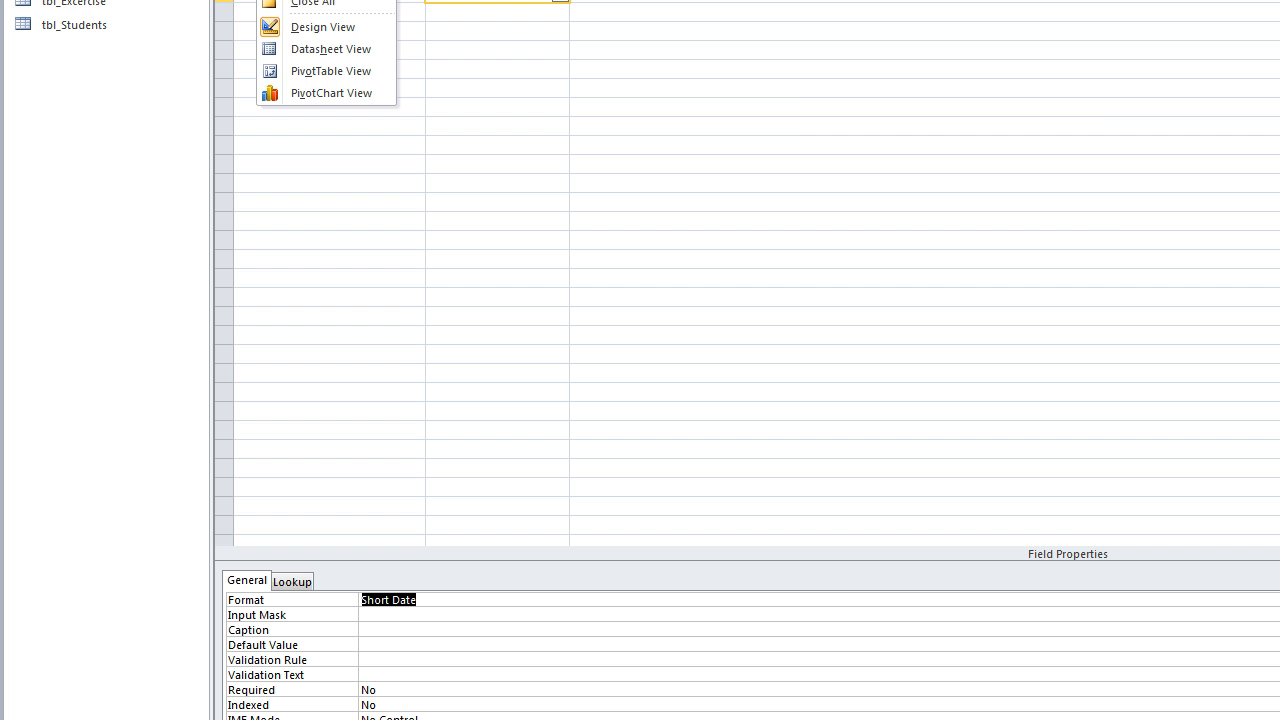
click(288, 0)
text(tbl)
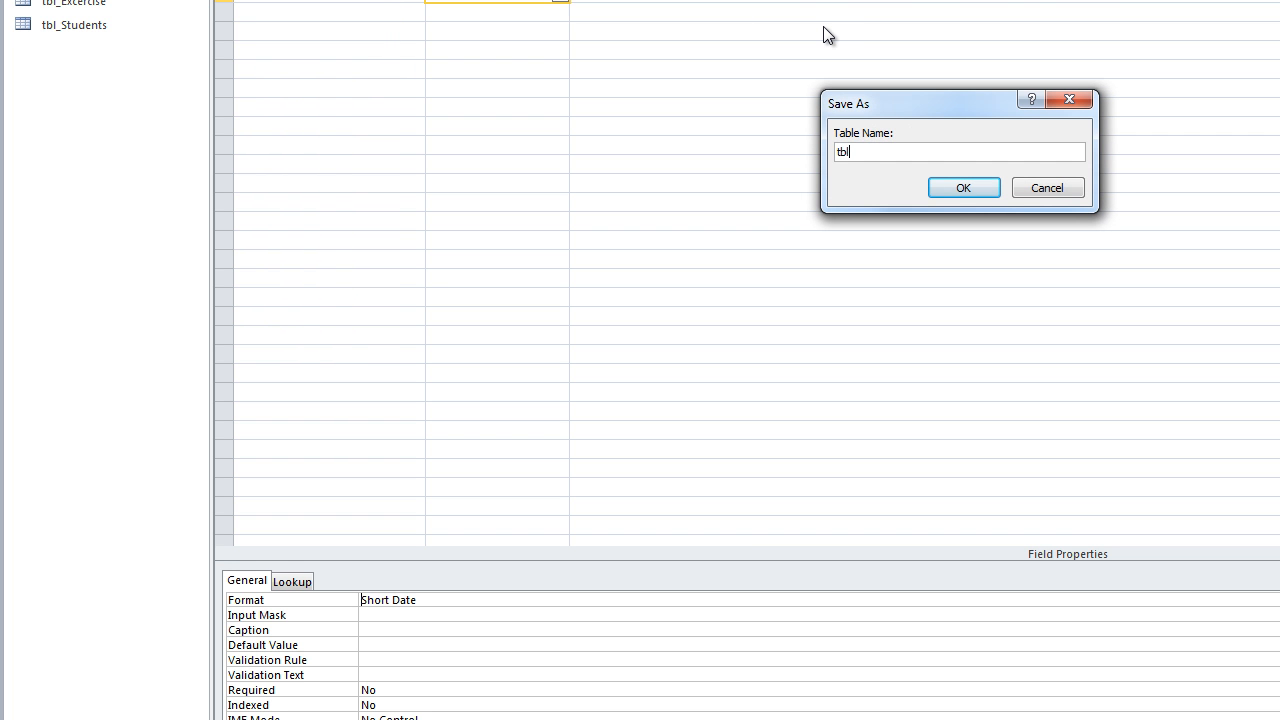
text(_Test)
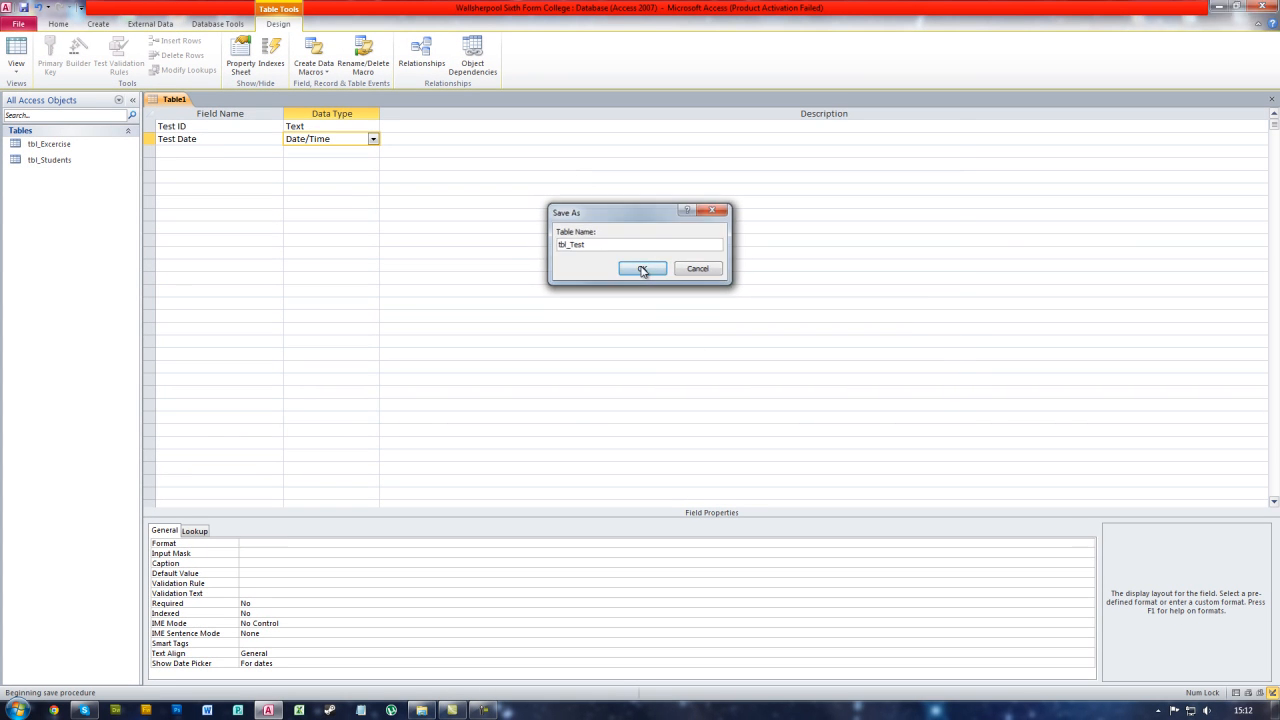
click(643, 268)
click(590, 397)
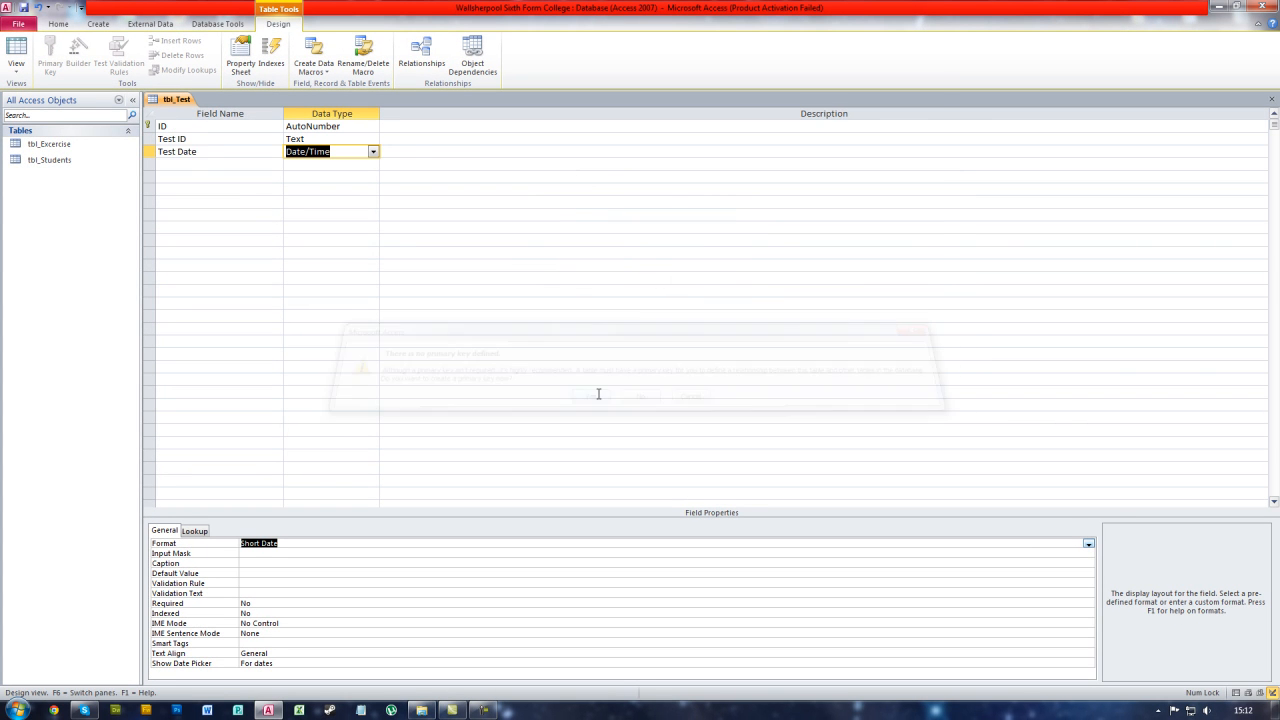
right_click(172, 100)
click(198, 128)
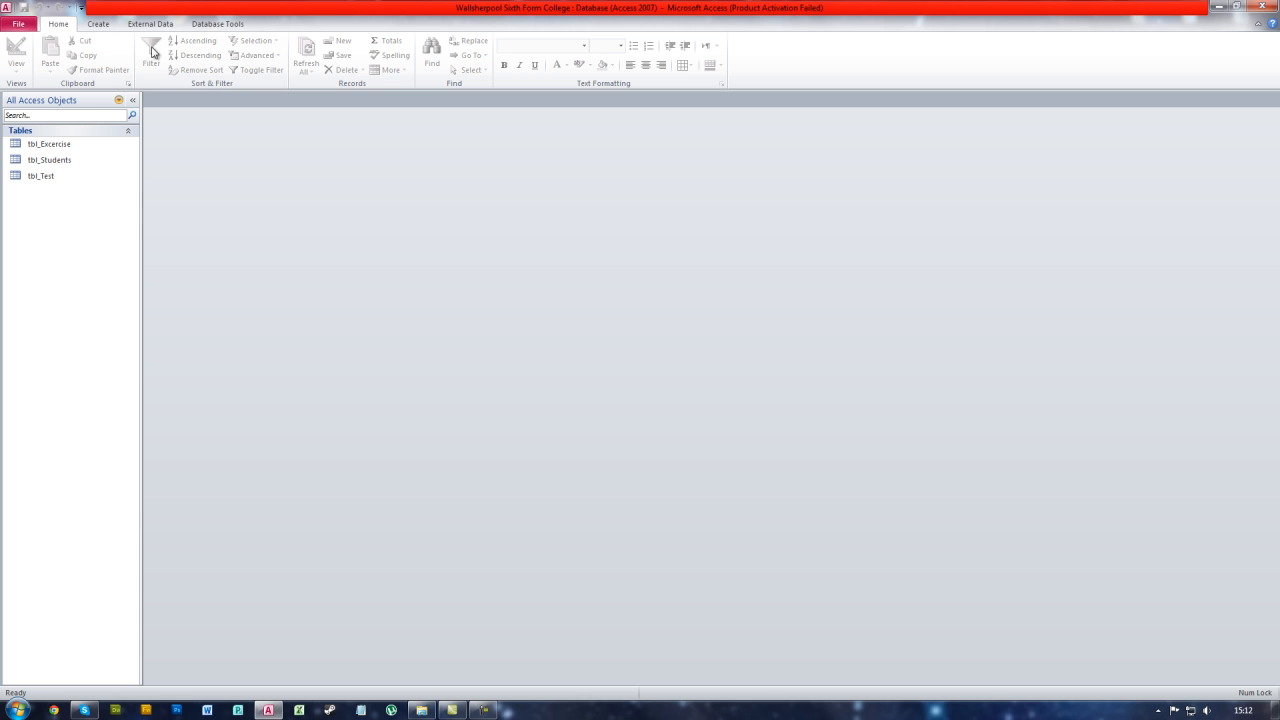
Create a fourth table in design view with the fields Student ID, Excercise ID, Test ID and Amount
click(98, 24)
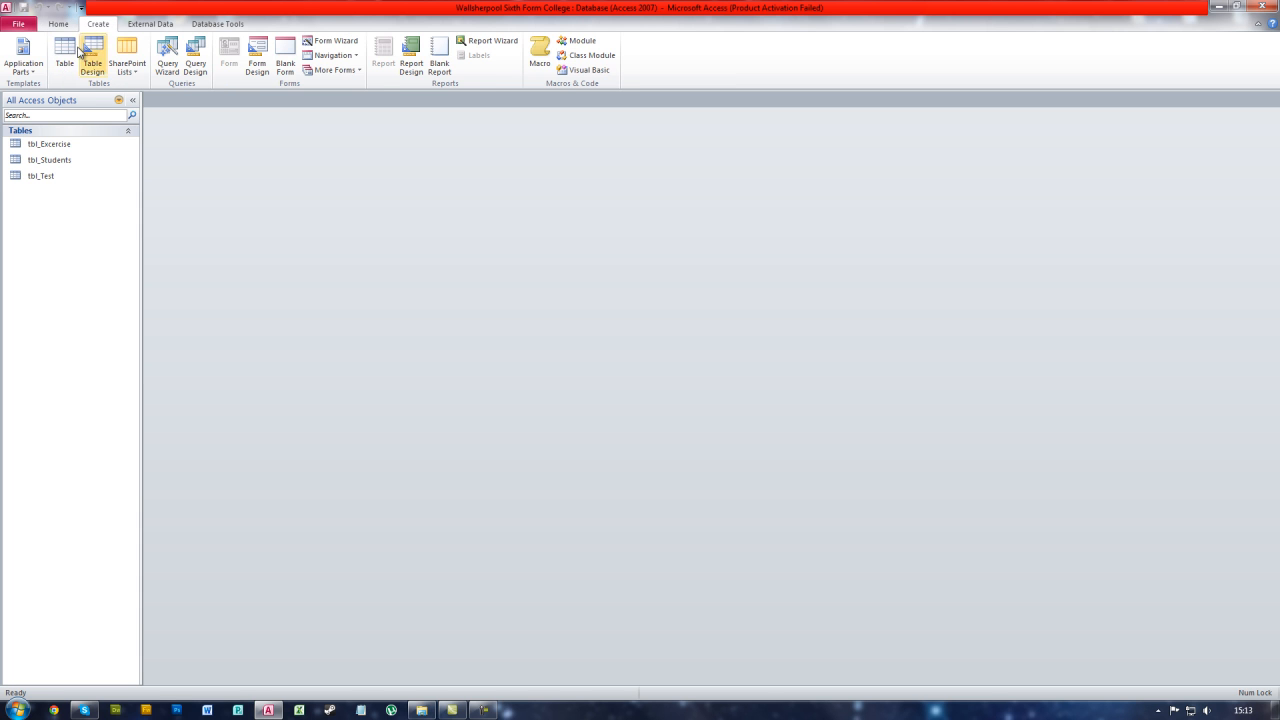
click(76, 56)
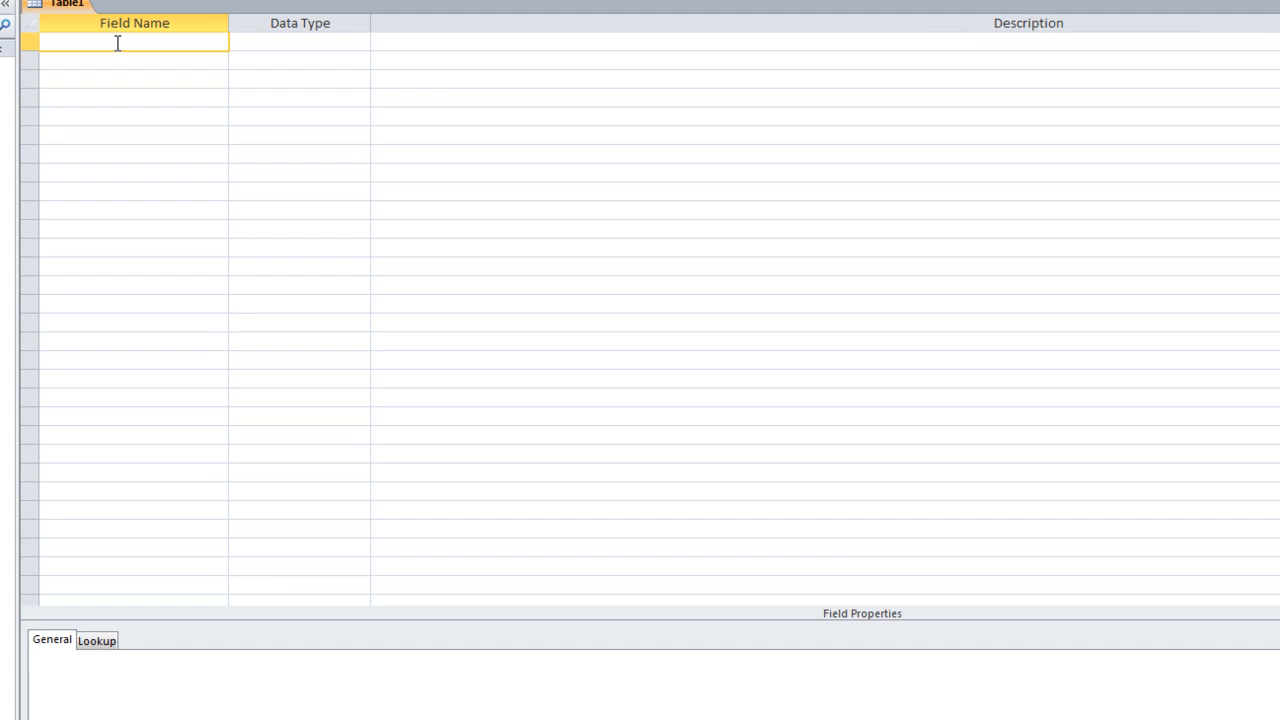
text(student ID)
key(Down)
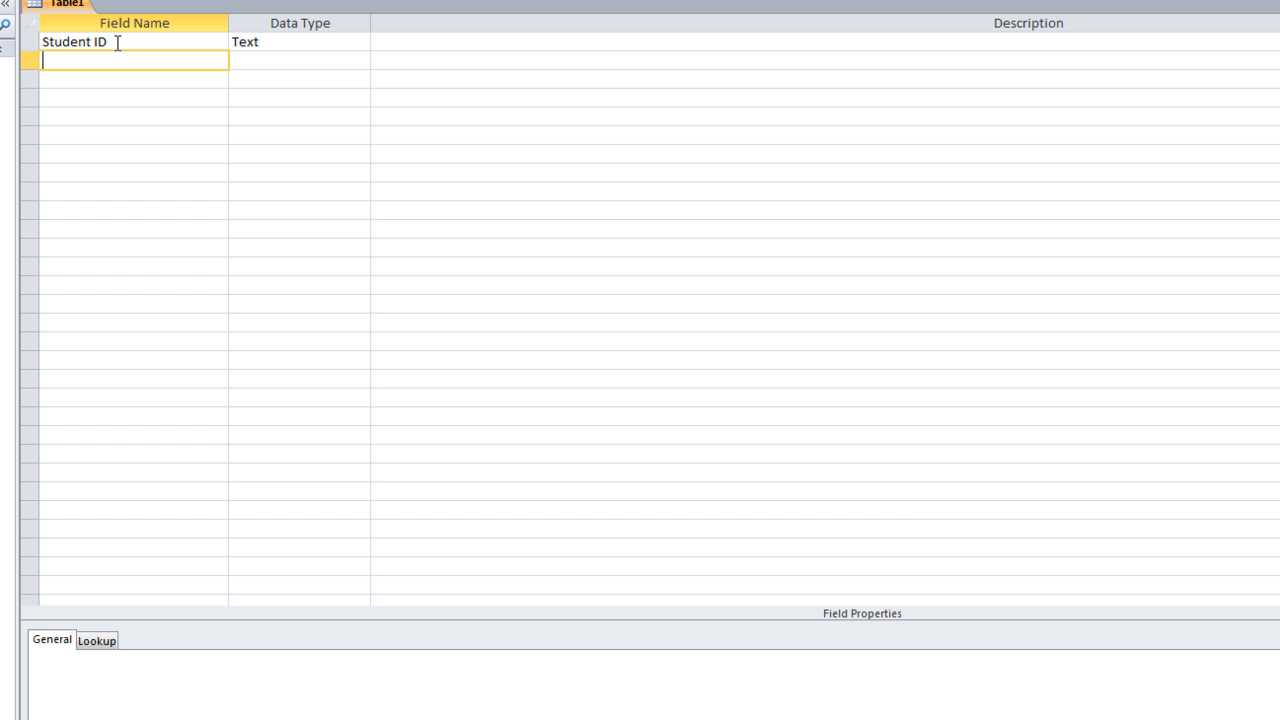
text(Excercise ID)
key(Down)
text(T)
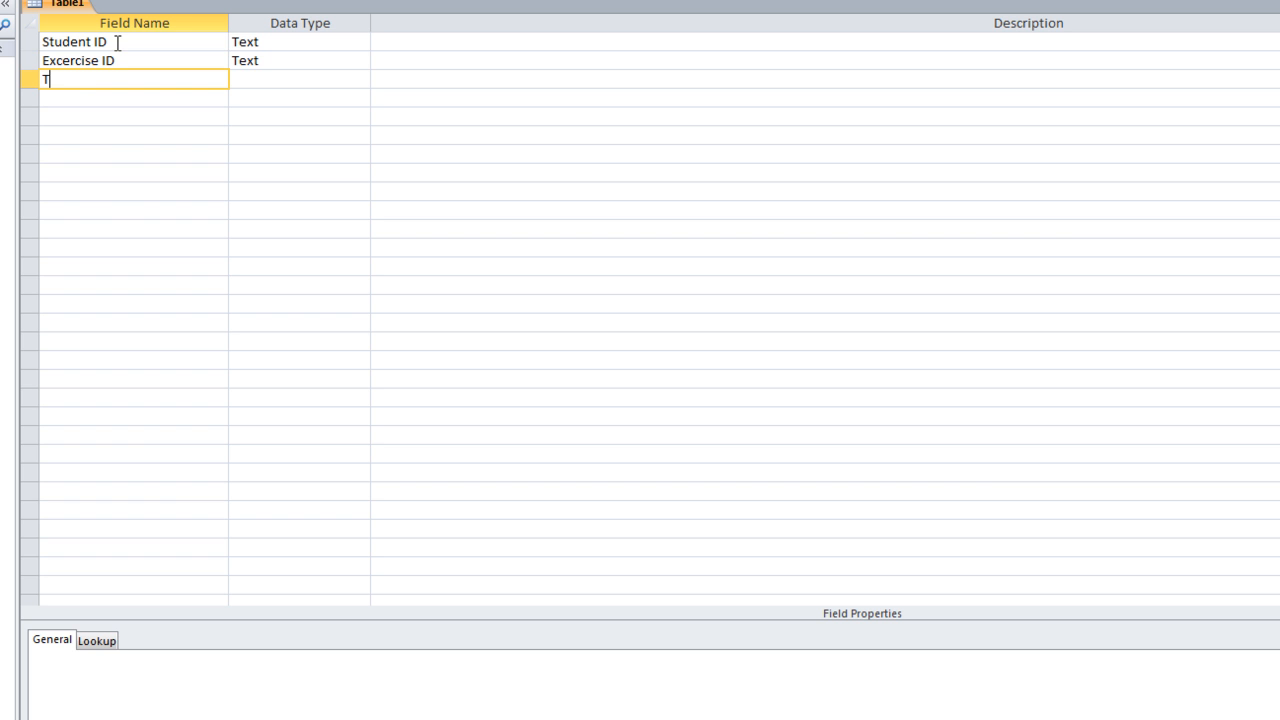
text(est ID)
click(97, 98)
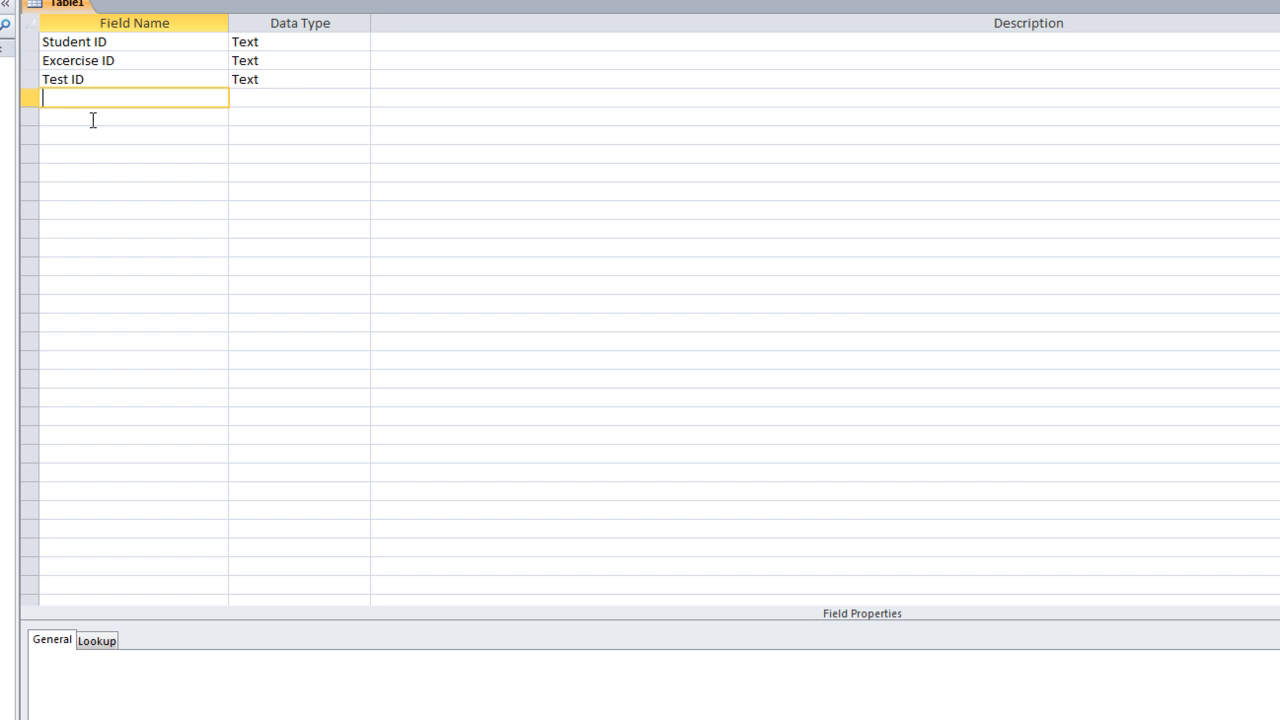
text(Amount)
click(85, 60)
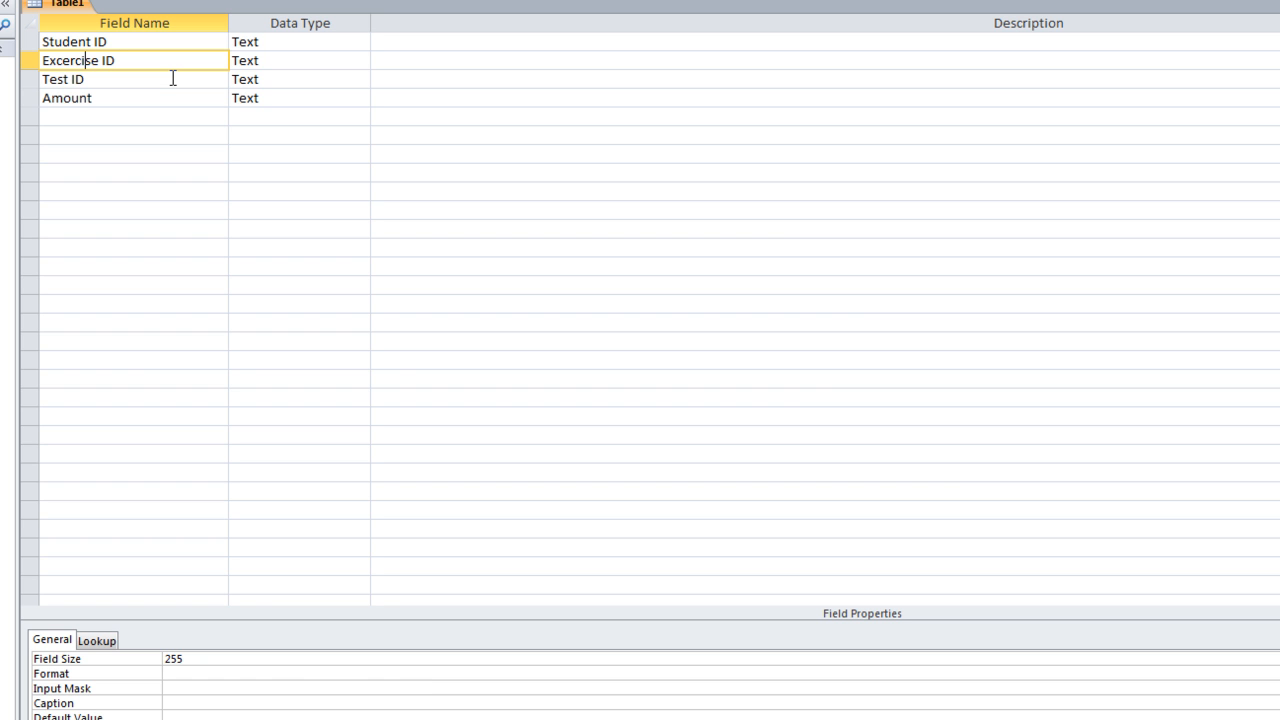
Set the Amount field's size to 10, keeping its data type as Text
click(270, 98)
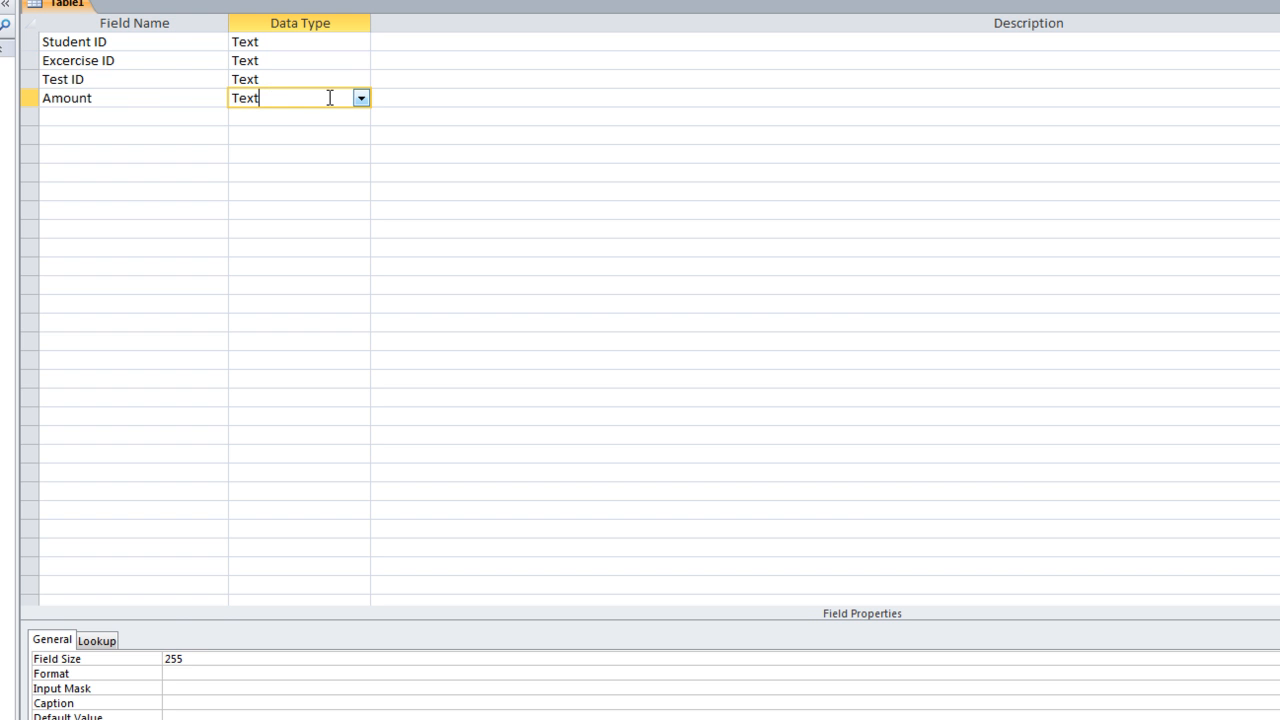
click(83, 658)
text(10)
Set the field size of Student ID, Excercise ID and Test ID to 6 each
click(134, 42)
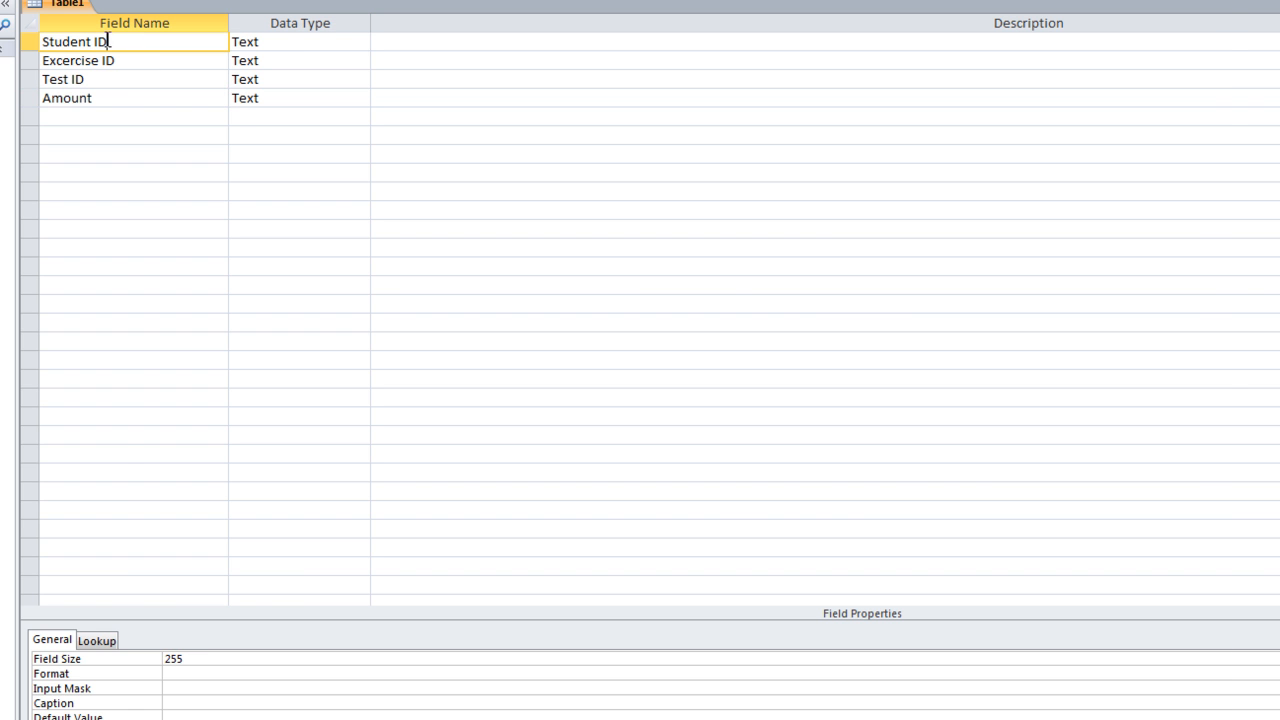
double_click(172, 658)
text(60)
key(BackSpace)
click(131, 60)
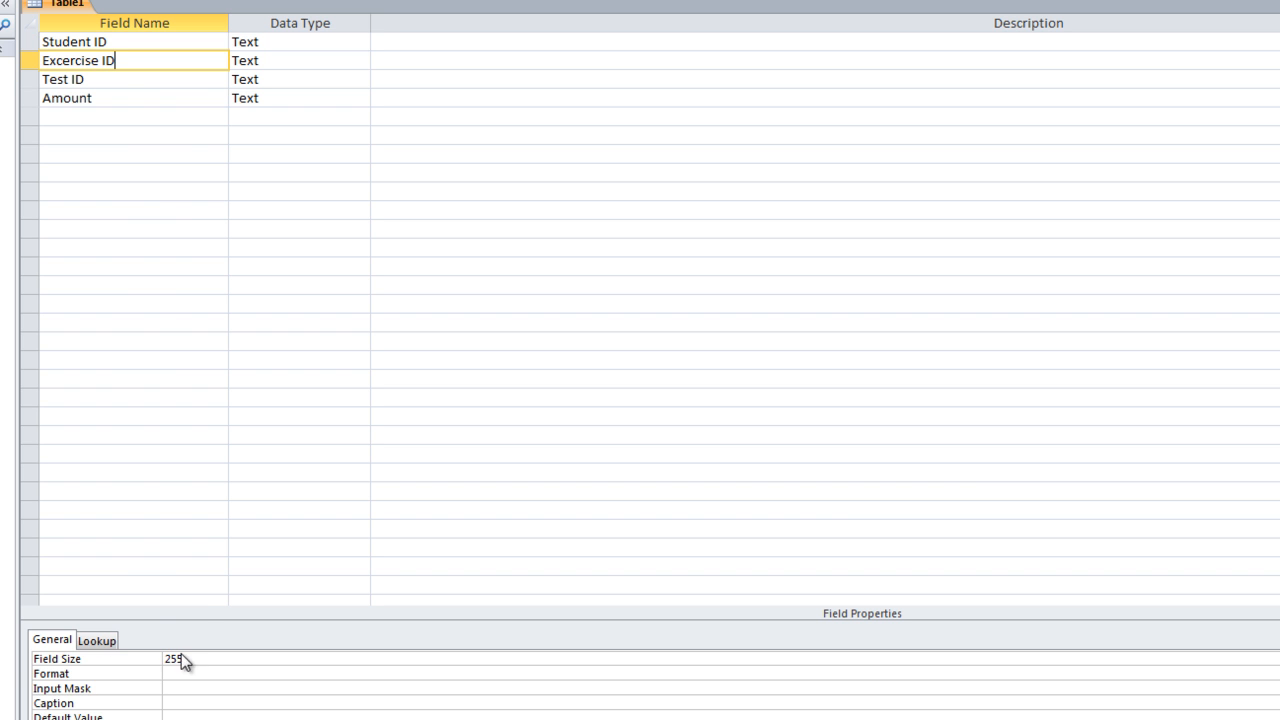
double_click(172, 658)
text(6)
click(107, 79)
double_click(203, 658)
text(6)
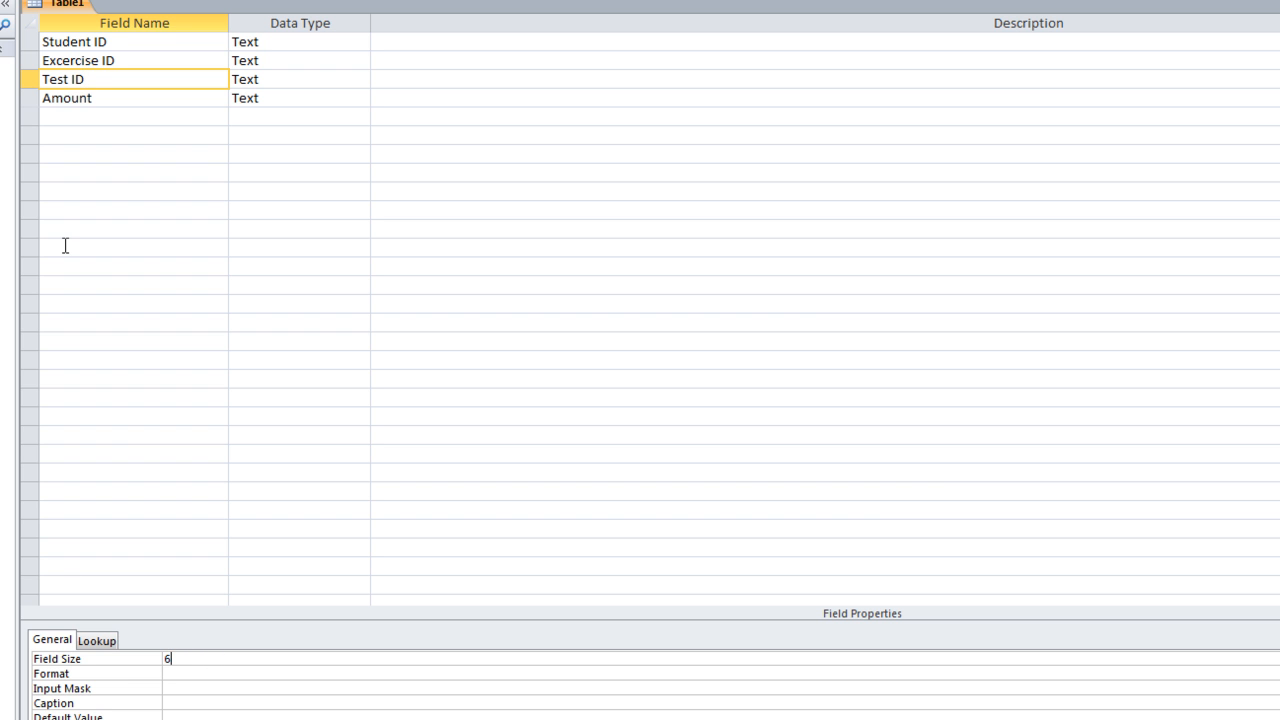
Save the table as tbl_Results with an automatically created primary key, and close it
right_click(60, 5)
click(102, 12)
text(tbl_)
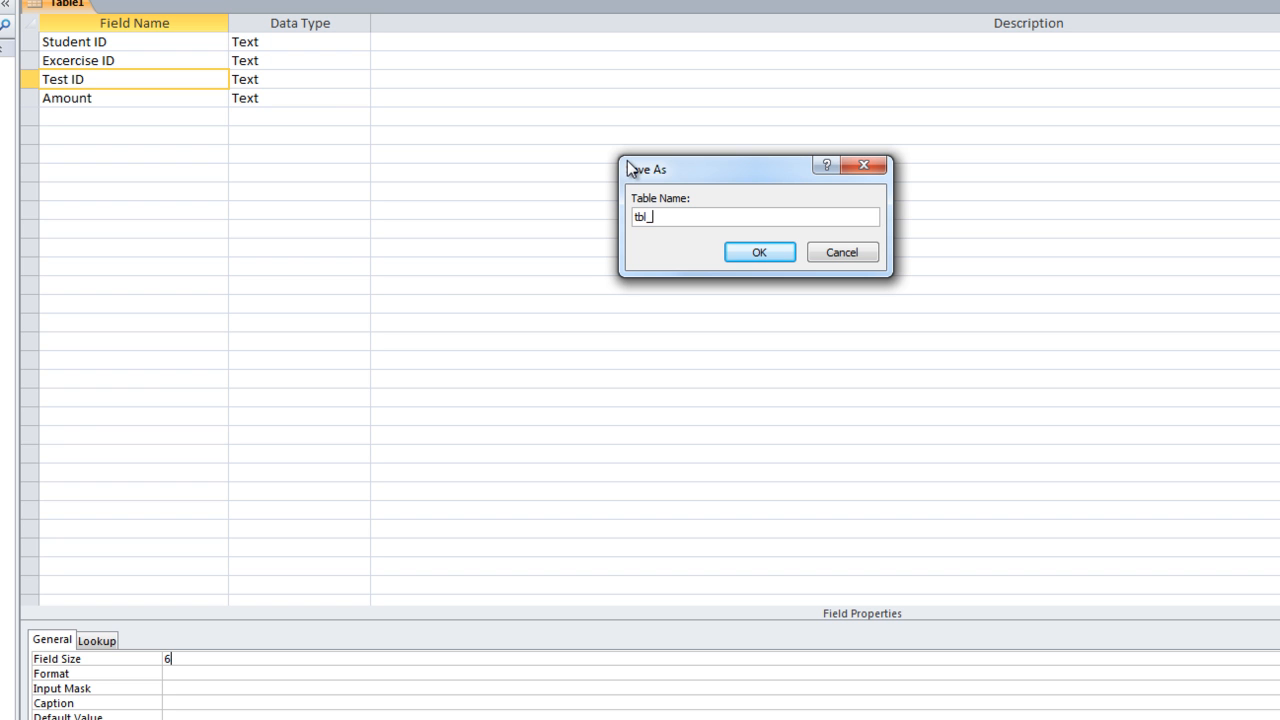
text(Results)
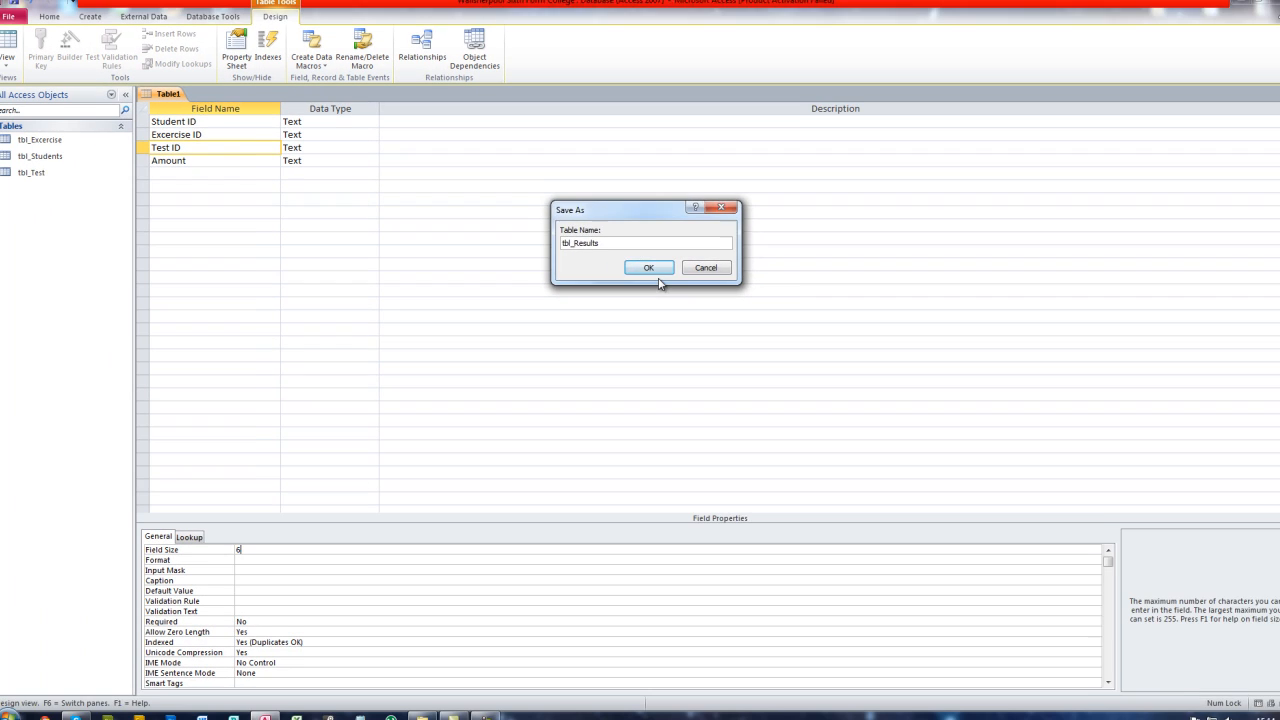
click(742, 257)
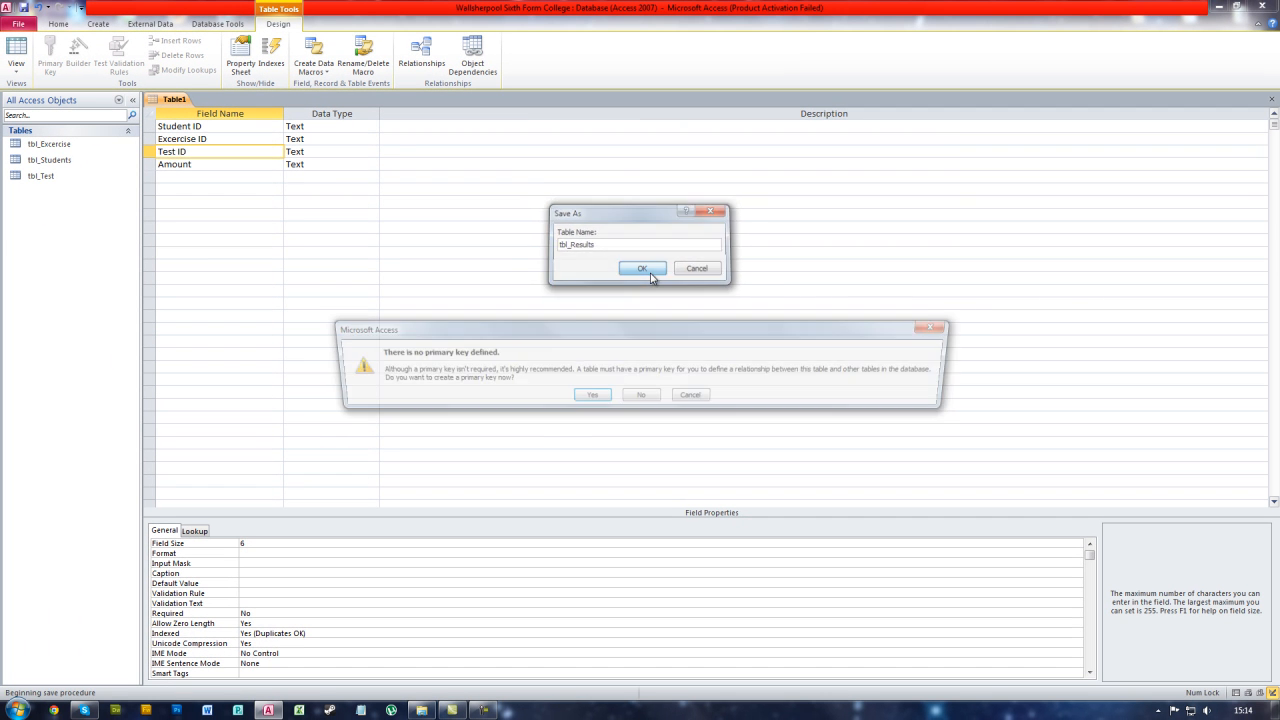
click(589, 398)
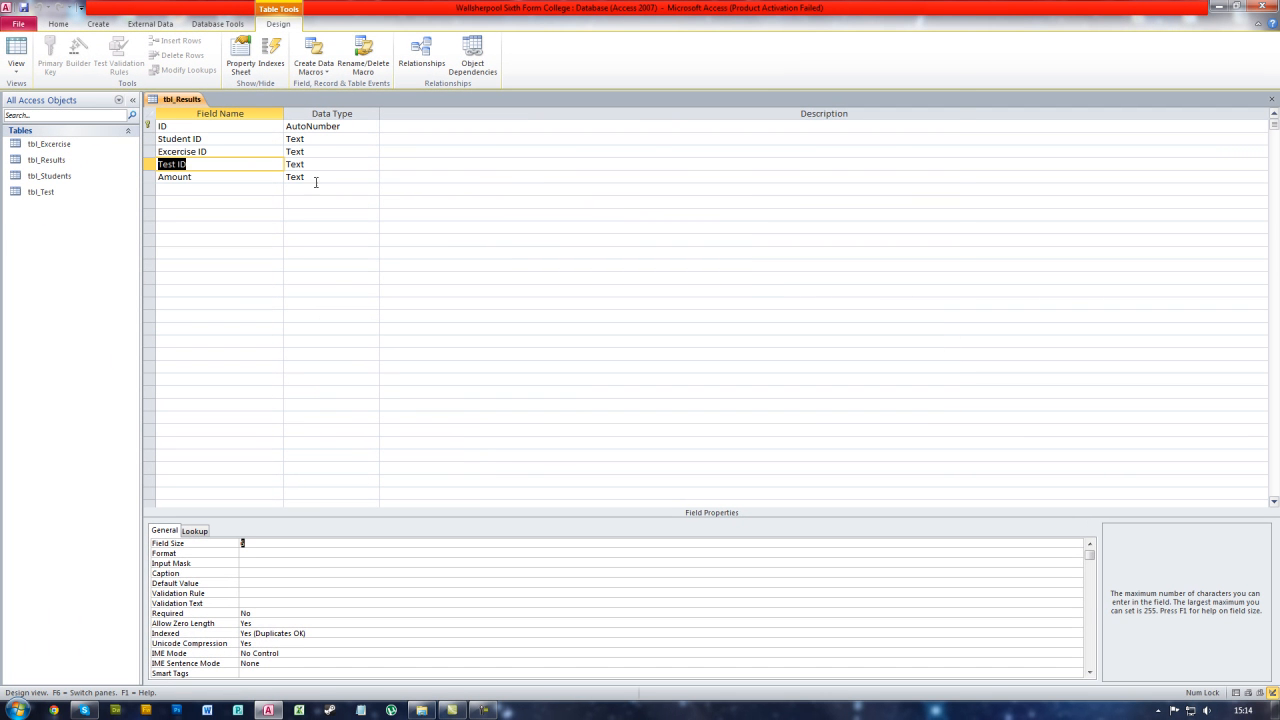
right_click(176, 100)
click(203, 121)
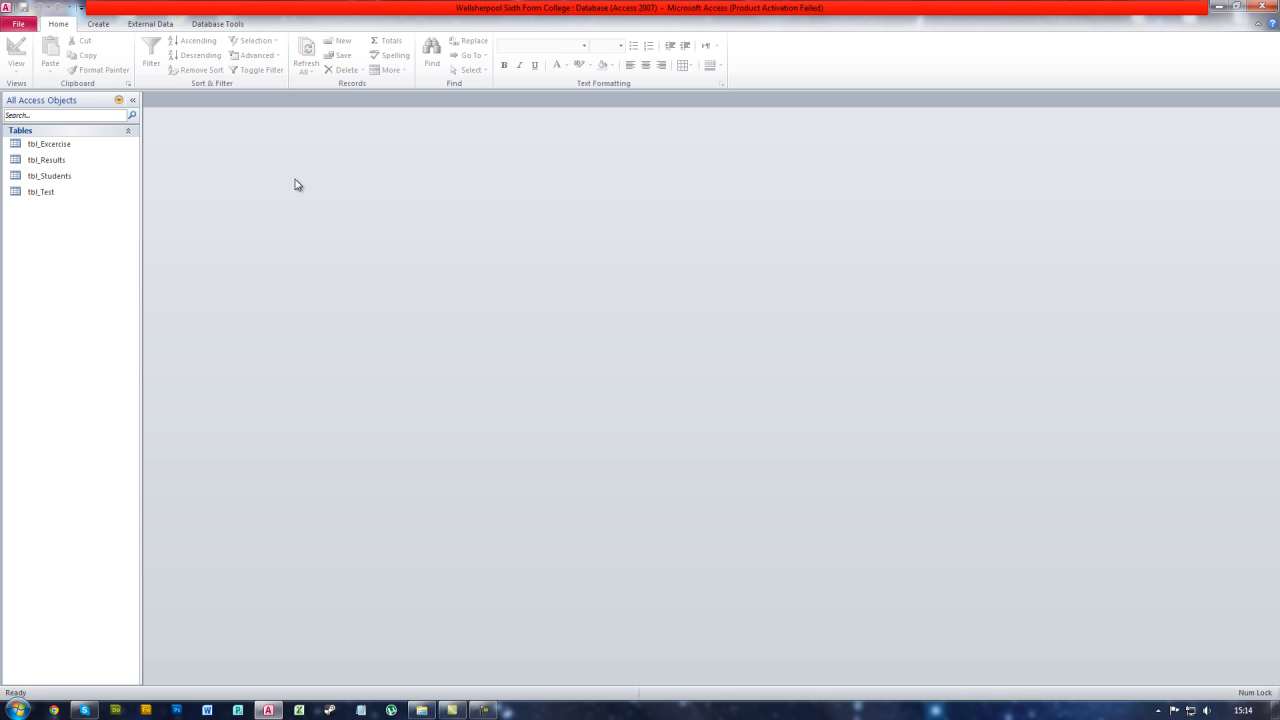